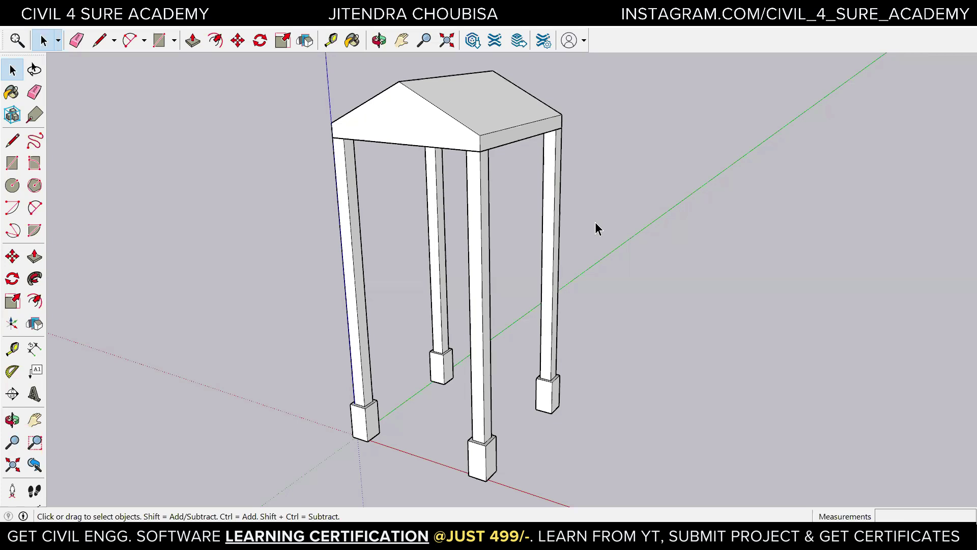
- Draw a rectangle about 1'1 5/16" by 1'5 11/16" on the ground between the pillars
mouse_move(580, 375)
middle_mouse_down()
mouse_move(607, 370)
mouse_move(581, 379)
middle_mouse_up()
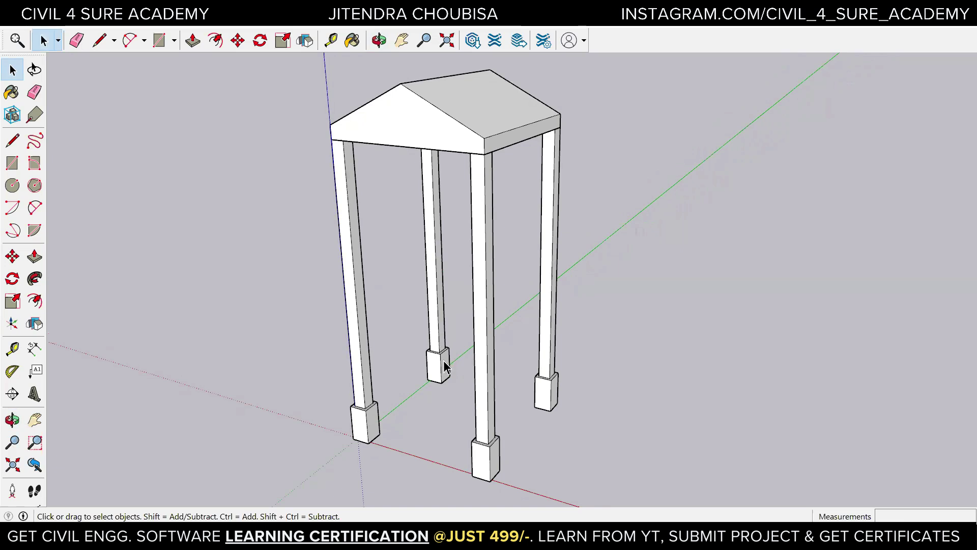
left_click(12, 163)
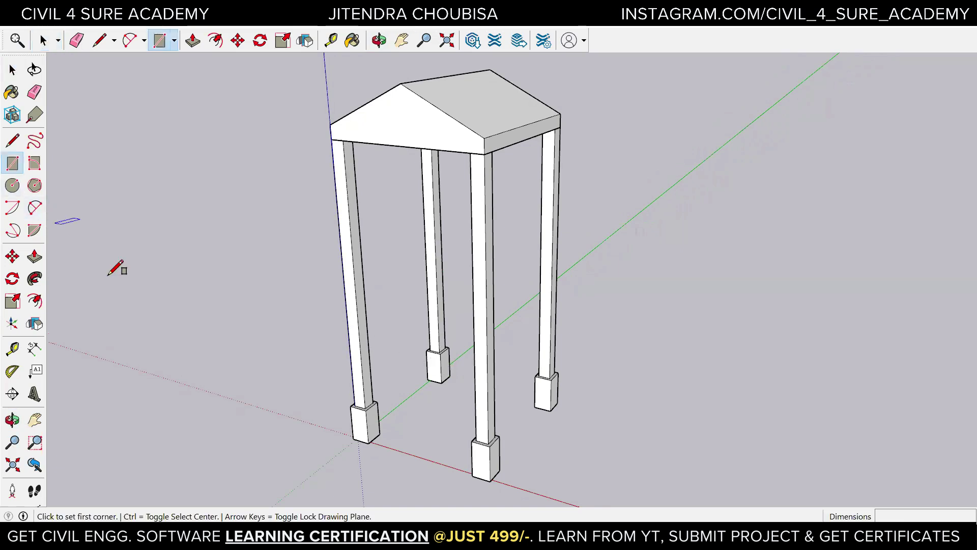
left_click(409, 412)
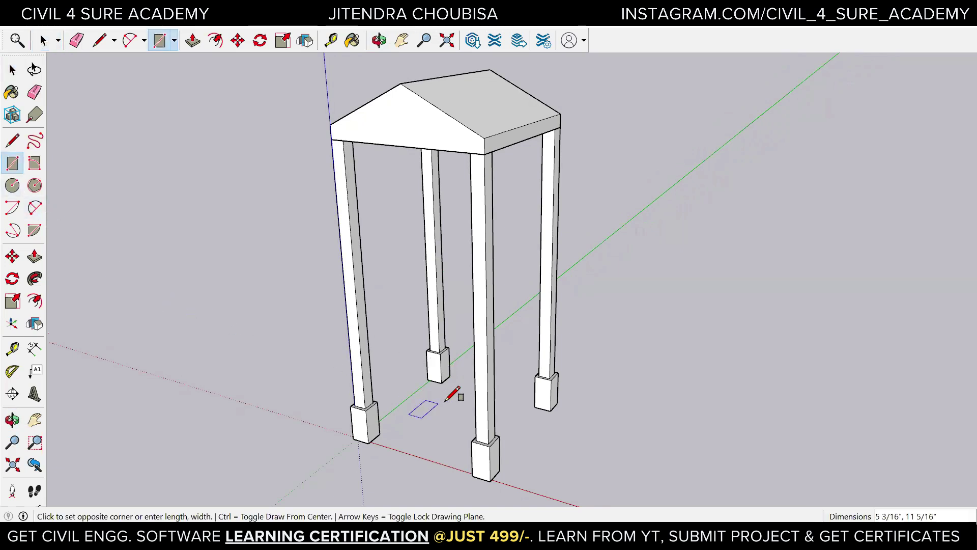
left_click(469, 399)
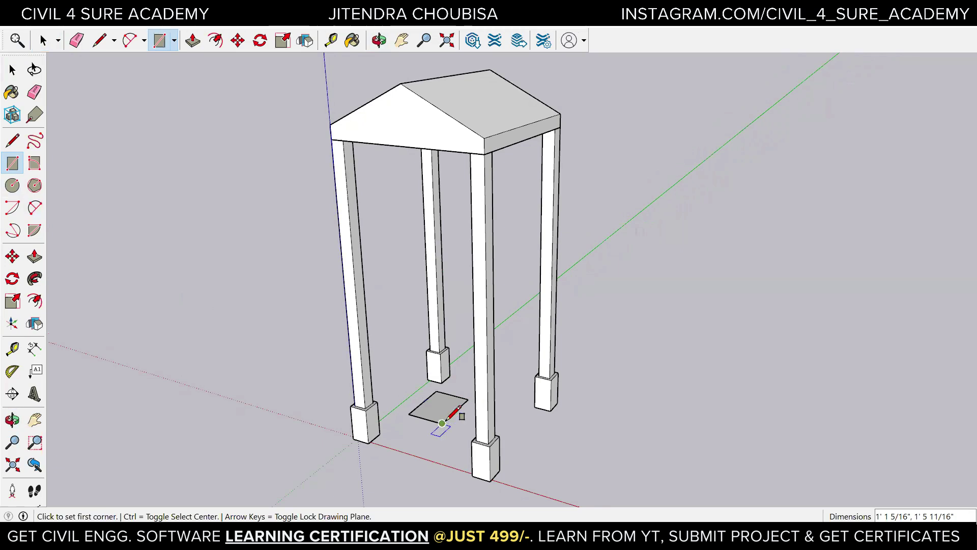
scroll(453, 410, "up", 3)
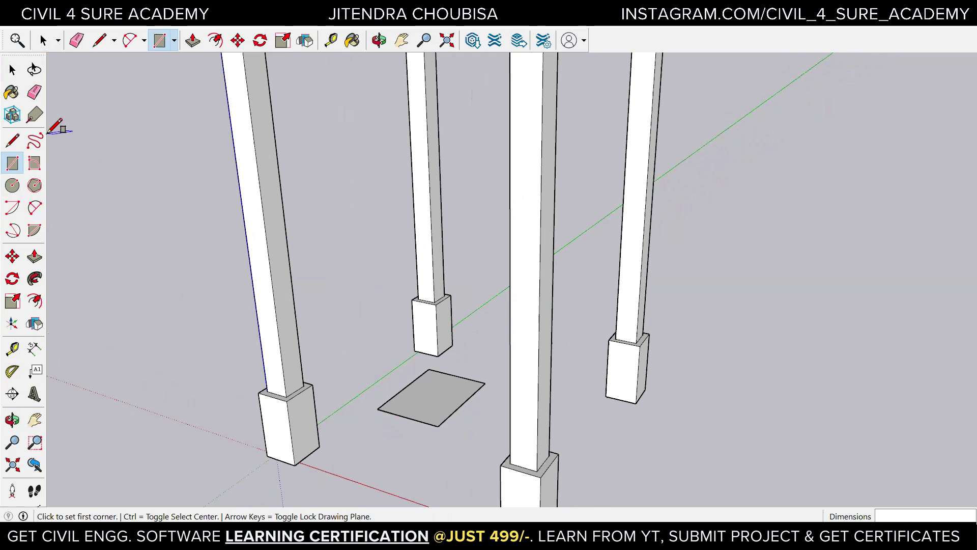
- Push/Pull the ground rectangle up 4" into a solid slab, then select its top face
left_click(34, 257)
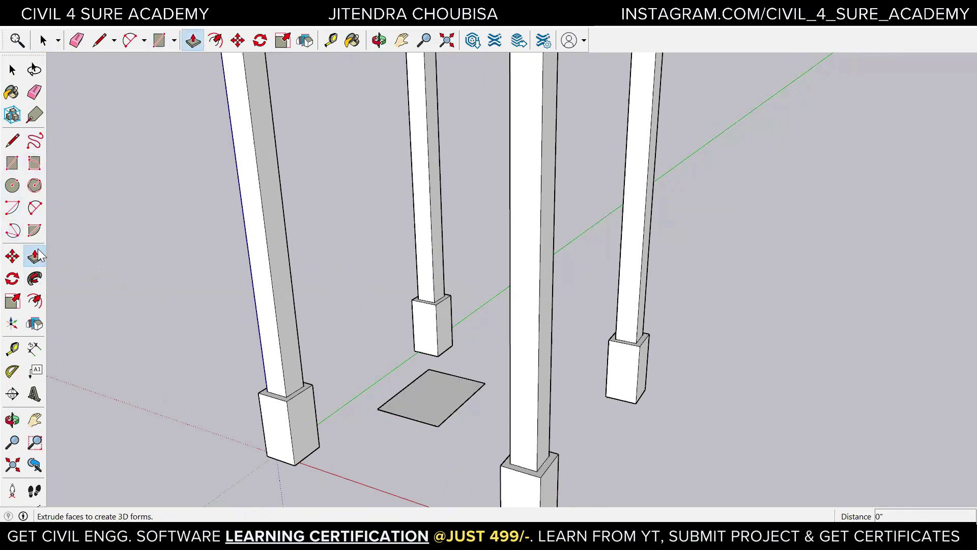
left_click(448, 393)
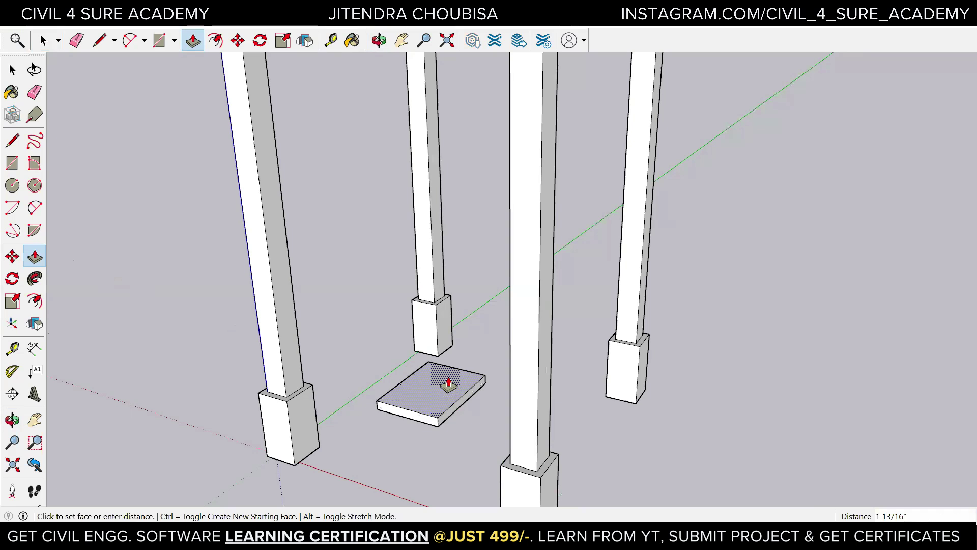
key("Return")
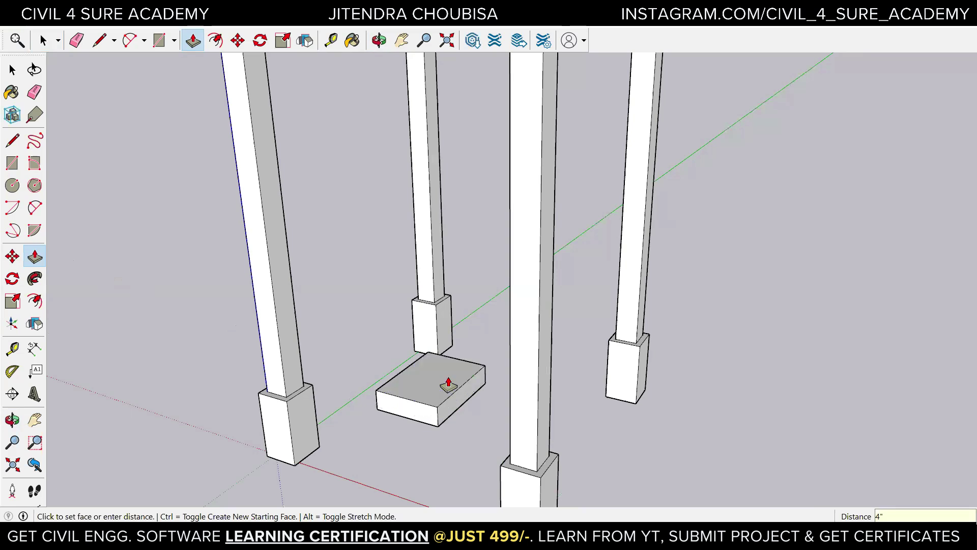
scroll(496, 362, "down", 2)
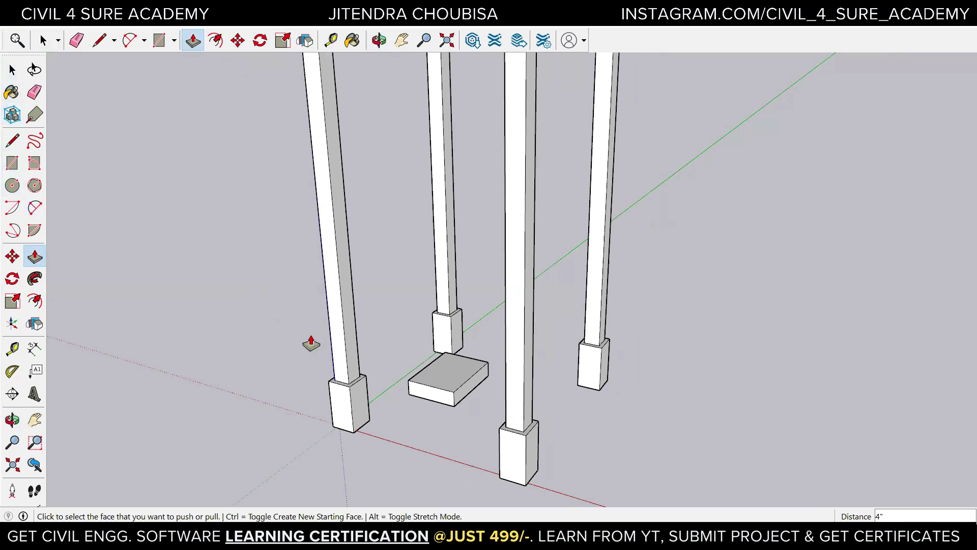
mouse_move(435, 403)
middle_mouse_down()
mouse_move(413, 380)
mouse_move(442, 388)
middle_mouse_up()
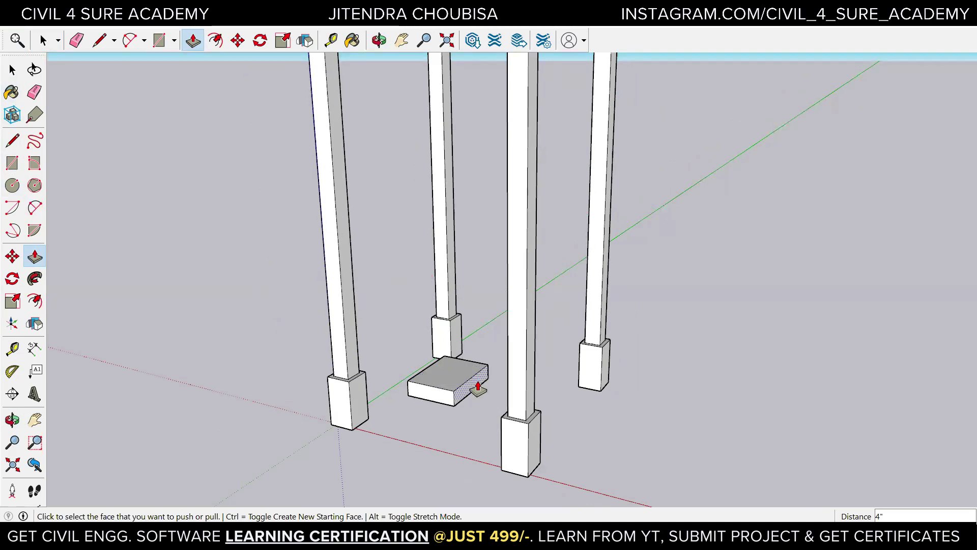
scroll(478, 388, "up", 3)
middle_click_drag(480, 398, 445, 393)
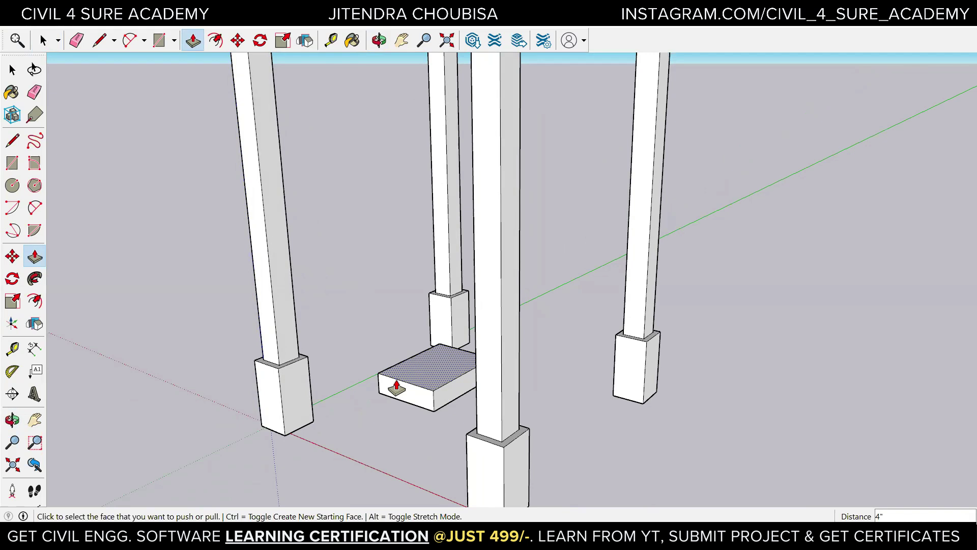
scroll(396, 388, "up", 1)
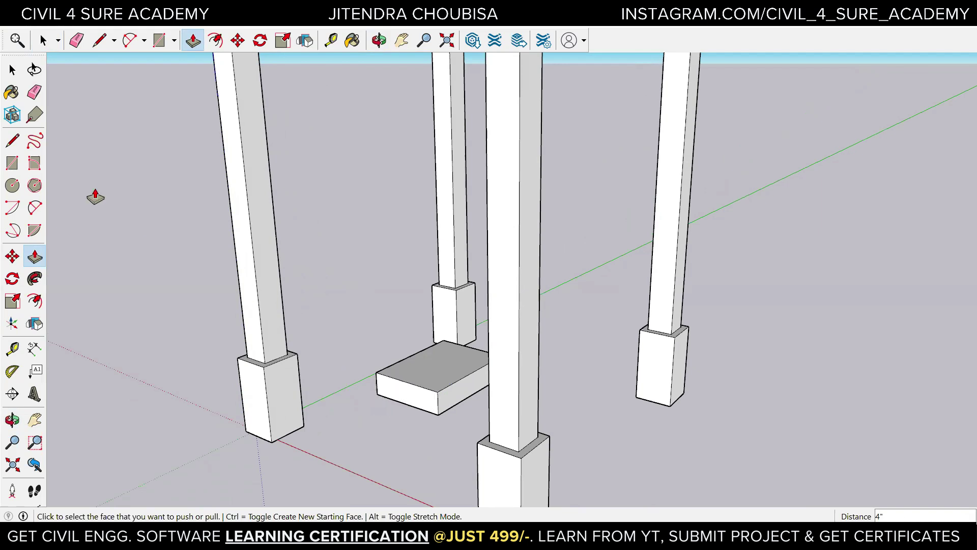
left_click(12, 70)
left_click(442, 379)
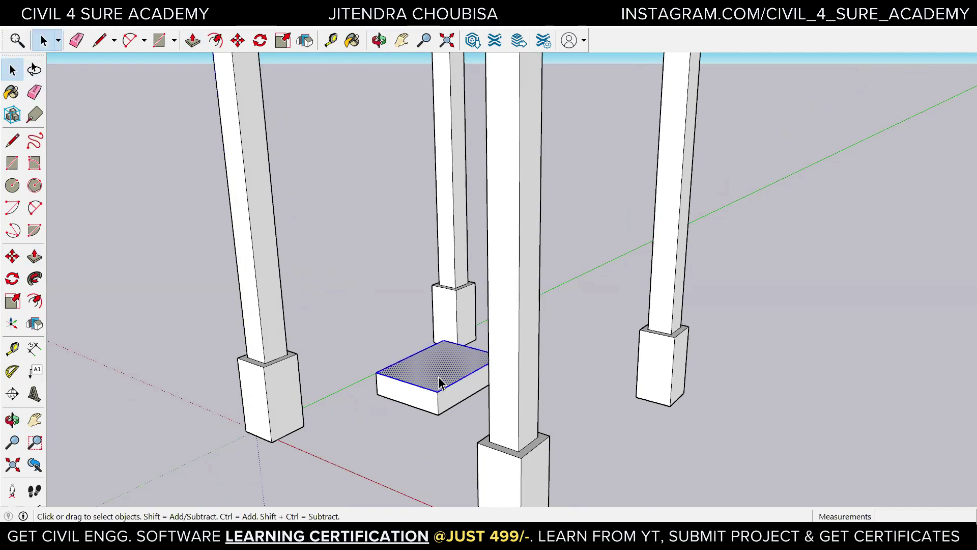
- Convert the entire 4" slab into a component named Floor
triple_click(439, 382)
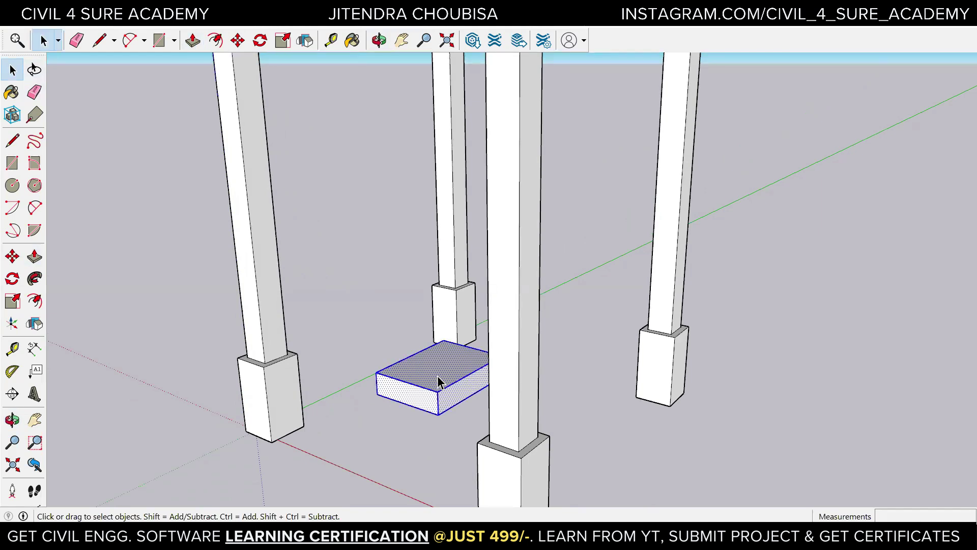
right_click(438, 377)
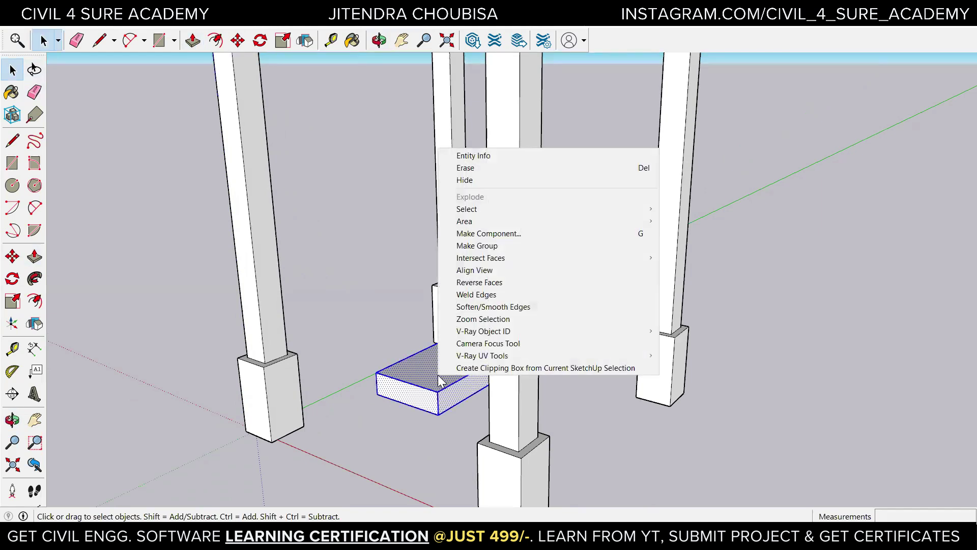
left_click(475, 234)
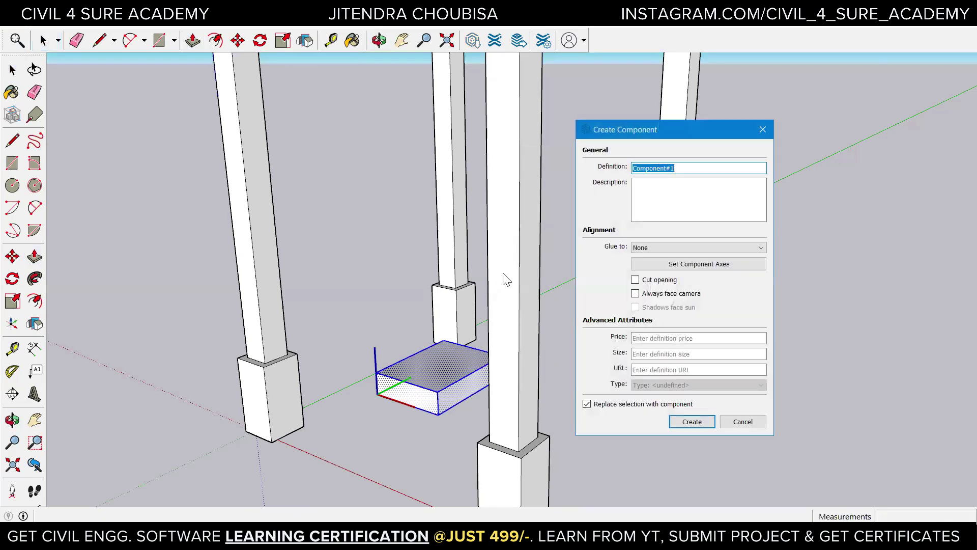
type("Floor")
key("Return")
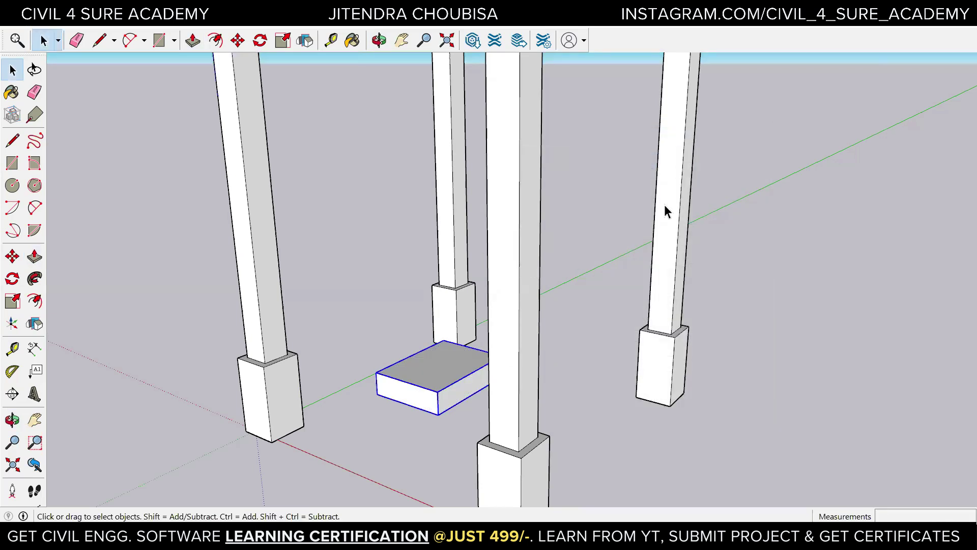
- Move the Floor slab 4' upward between the pillars
left_click(12, 256)
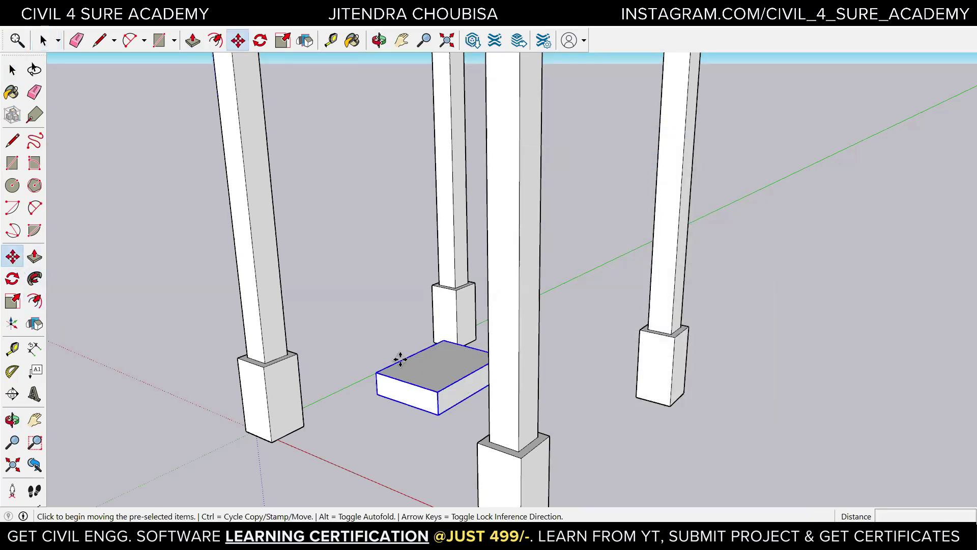
left_click(443, 361)
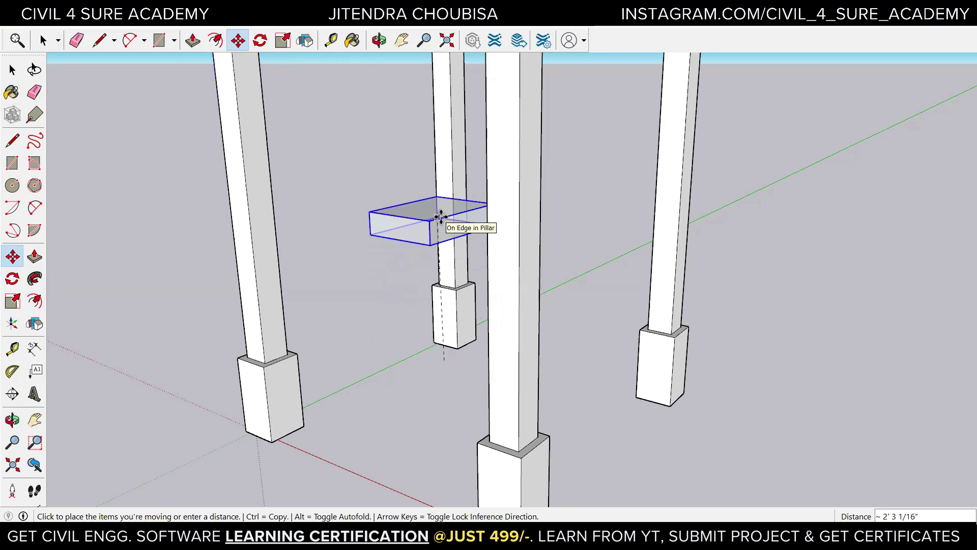
type("4'")
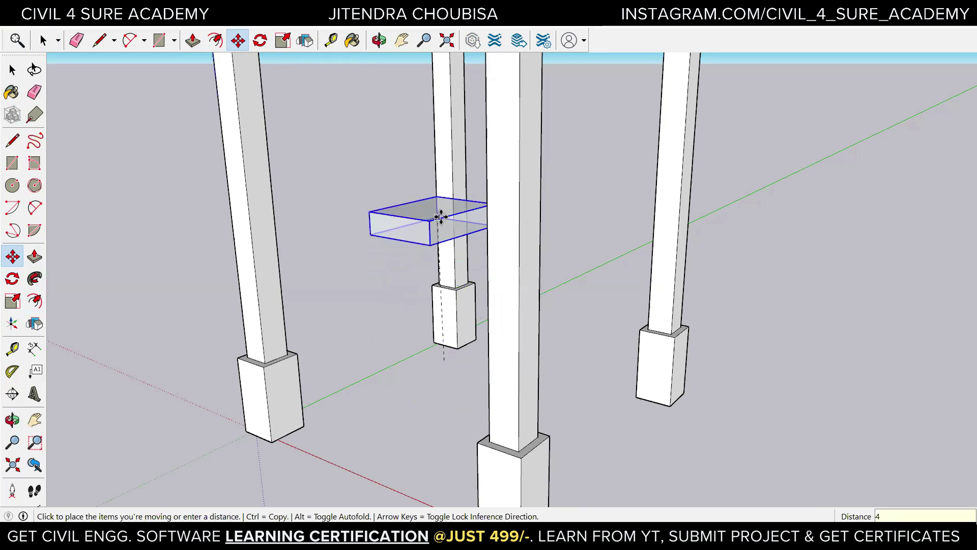
key("Return")
scroll(453, 209, "down", 5)
scroll(457, 196, "up", 5)
middle_click_drag(538, 211, 480, 209)
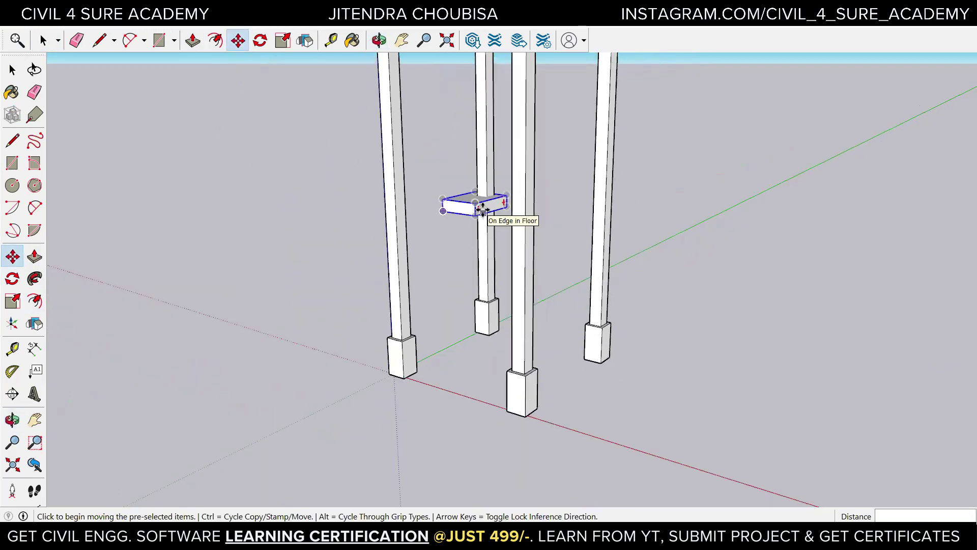
- Move the Floor slab up again by 3' and orbit to check its height
left_click(479, 278)
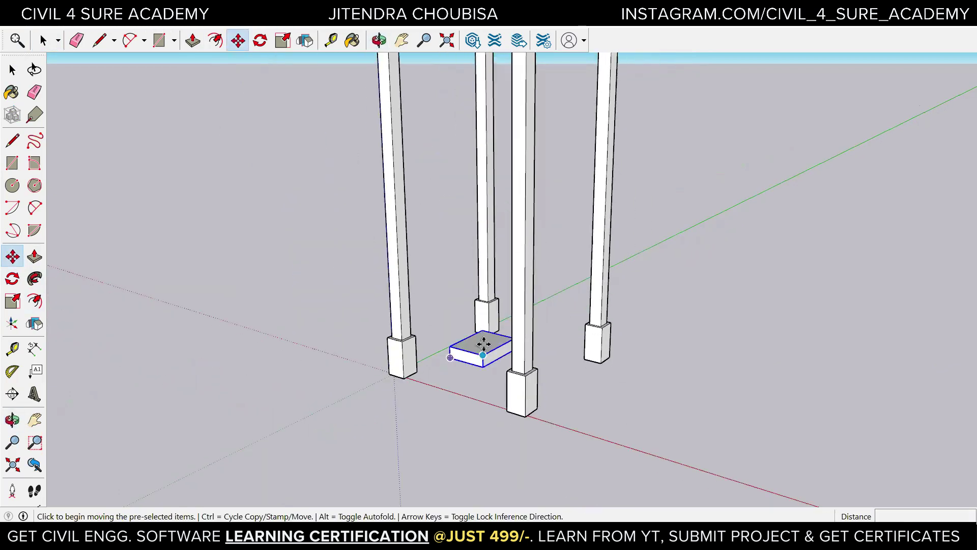
scroll(484, 347, "up", 3)
left_click(473, 340)
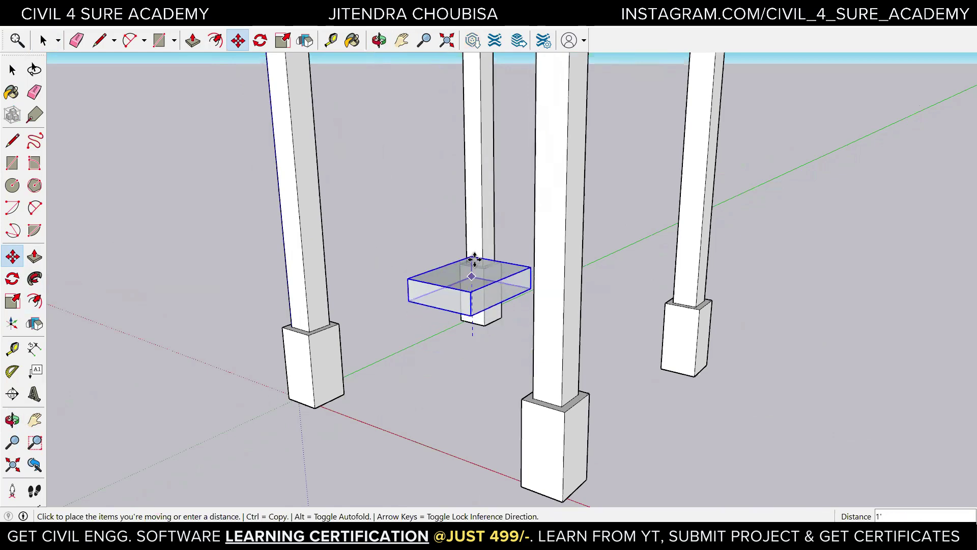
type("3")
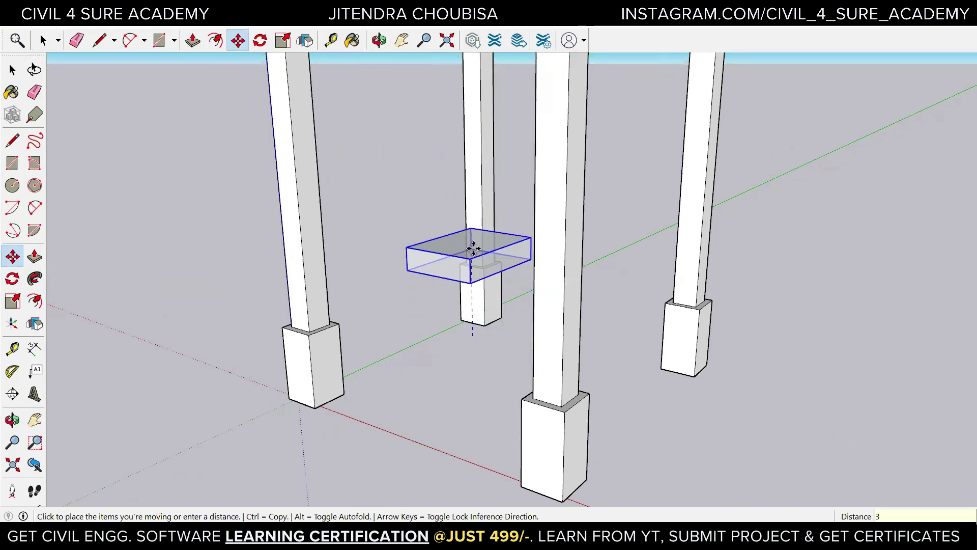
type("'")
key("Return")
scroll(471, 252, "down", 3)
middle_click_drag(482, 220, 483, 336)
scroll(458, 290, "up", 5)
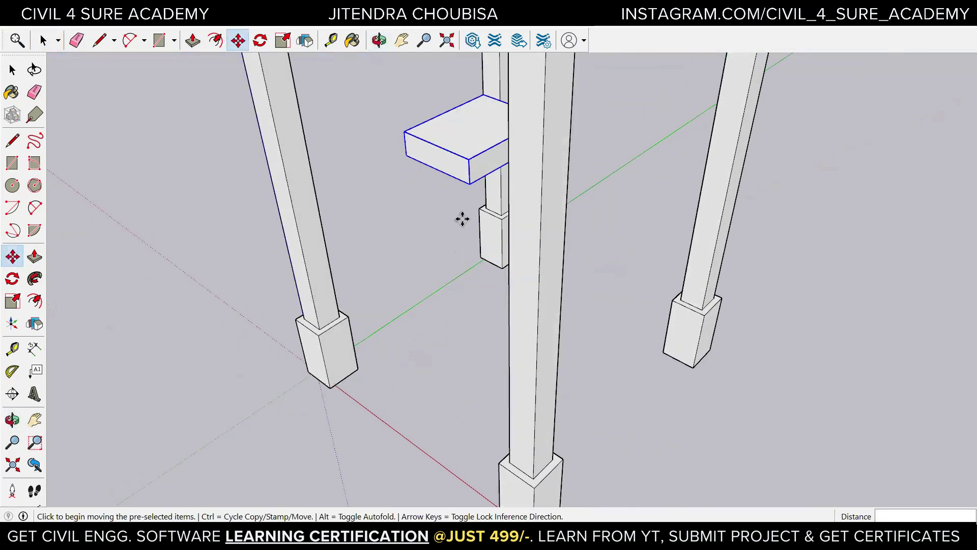
middle_click_drag(460, 221, 462, 148)
- Open the Floor slab group for editing
left_click(11, 72)
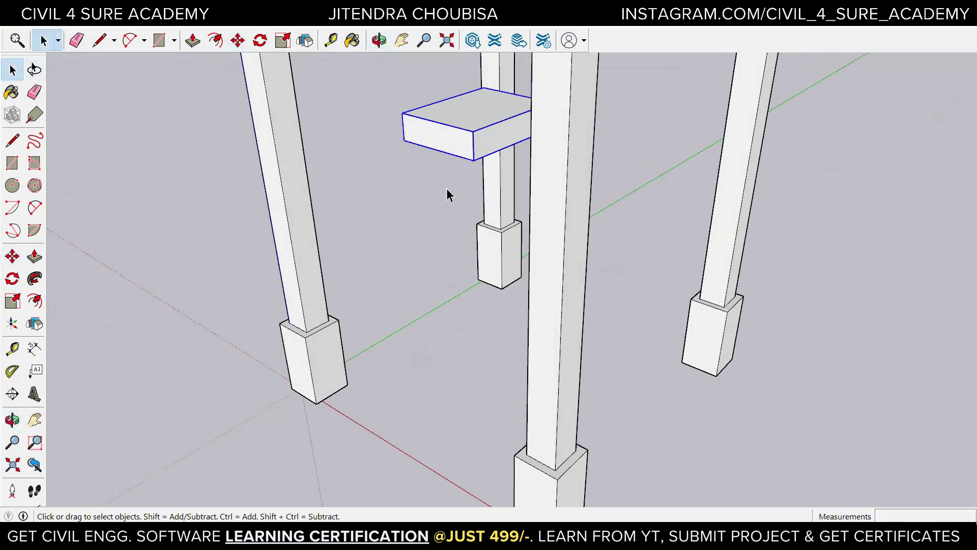
double_click(460, 137)
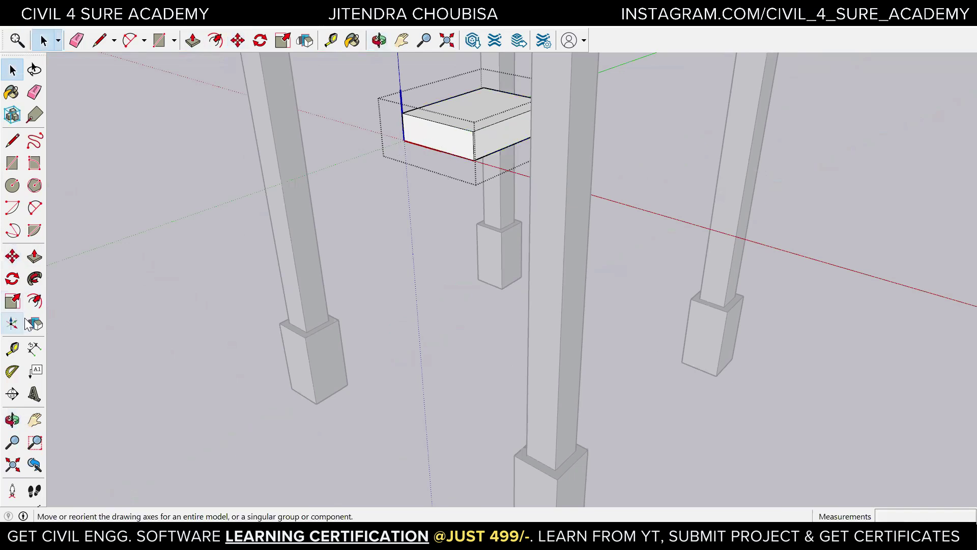
left_click(34, 256)
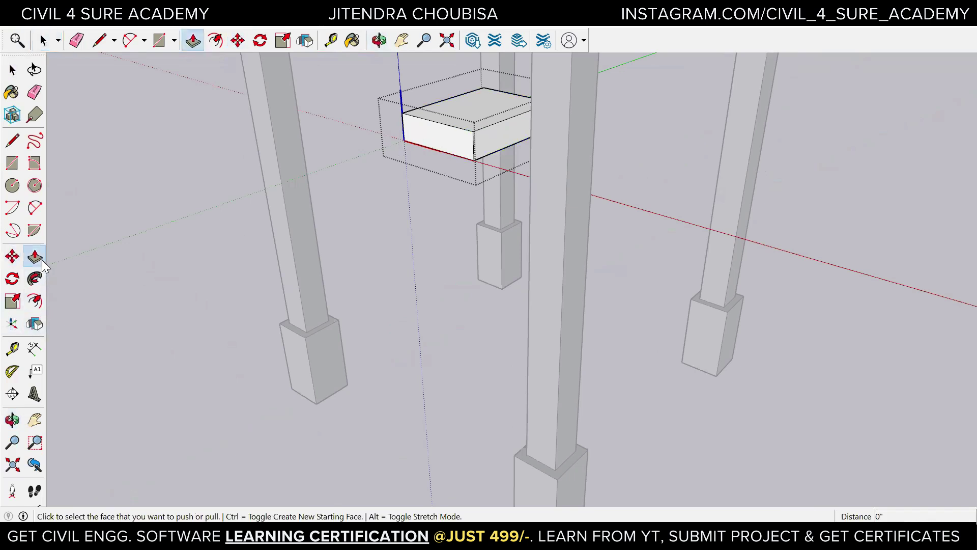
- Push/Pull the slab's end face outward toward the columns
left_click(419, 128)
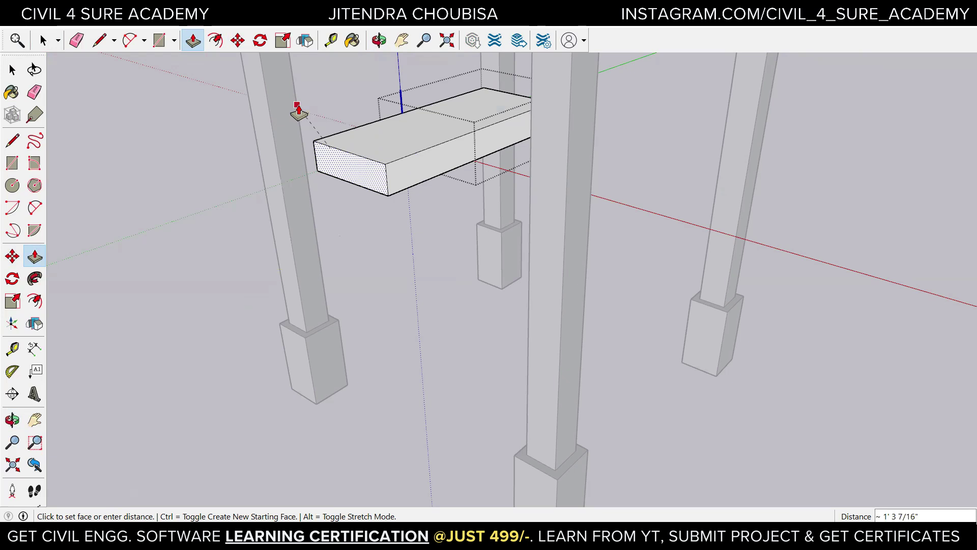
left_click(299, 111)
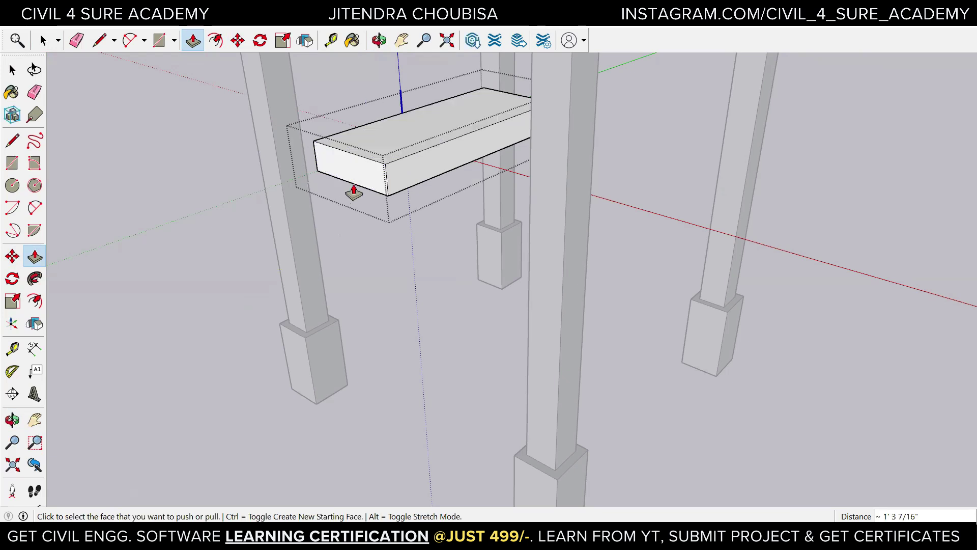
middle_click_drag(443, 213, 334, 142)
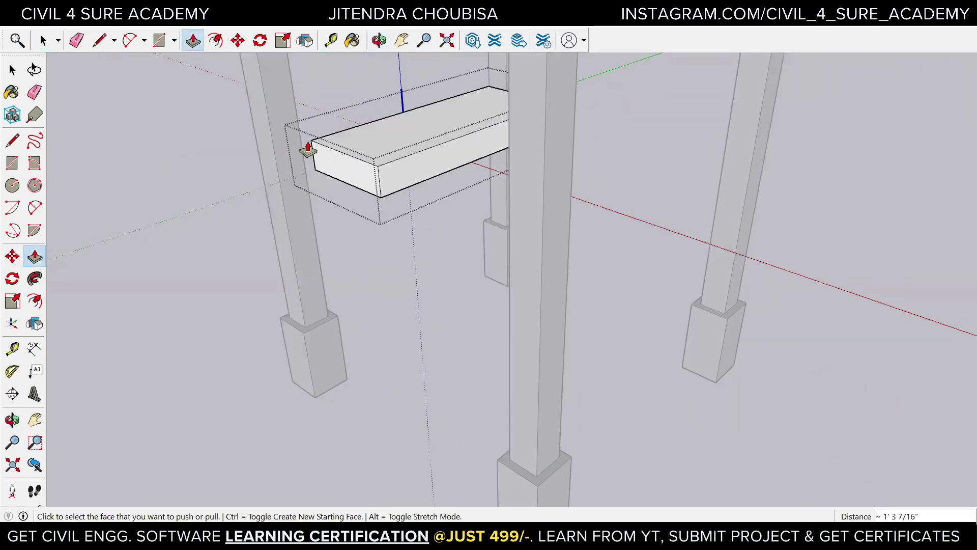
middle_click_drag(438, 245, 455, 118)
mouse_move(499, 195)
middle_mouse_down()
mouse_move(494, 246)
mouse_move(542, 218)
mouse_move(498, 216)
mouse_move(484, 204)
middle_mouse_up()
middle_click_drag(474, 144, 533, 213)
scroll(465, 212, "up", 2)
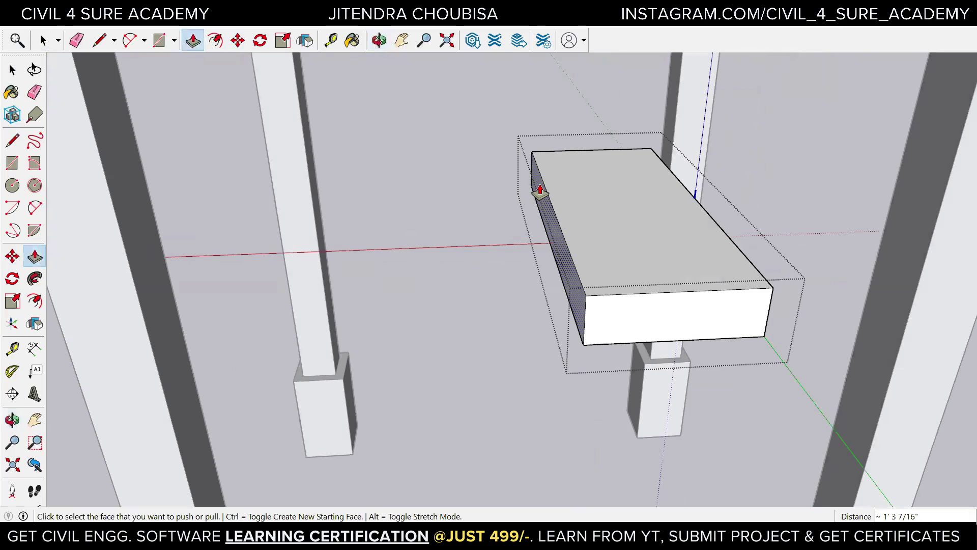
- Pull the slab's side face outward and its left face about 6 7/8" out
left_click(540, 192)
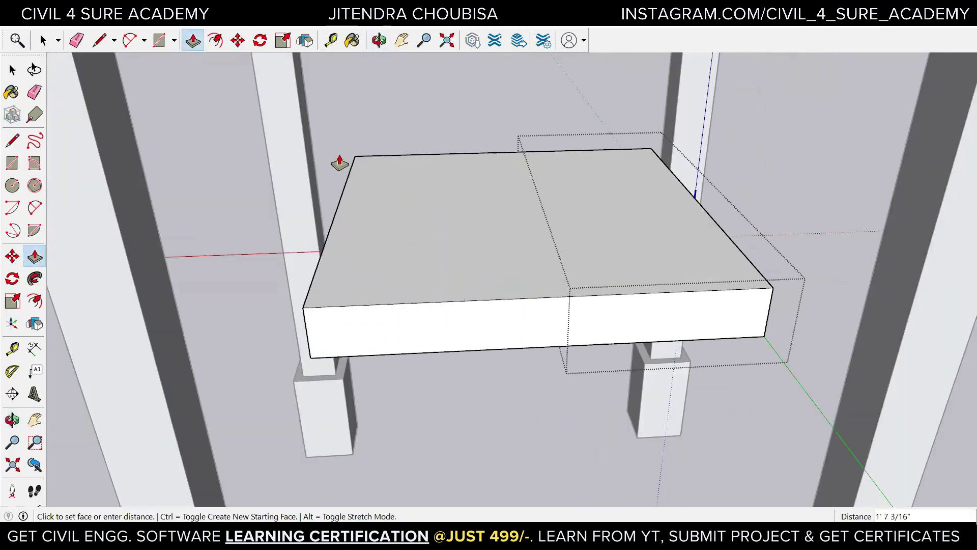
left_click(311, 135)
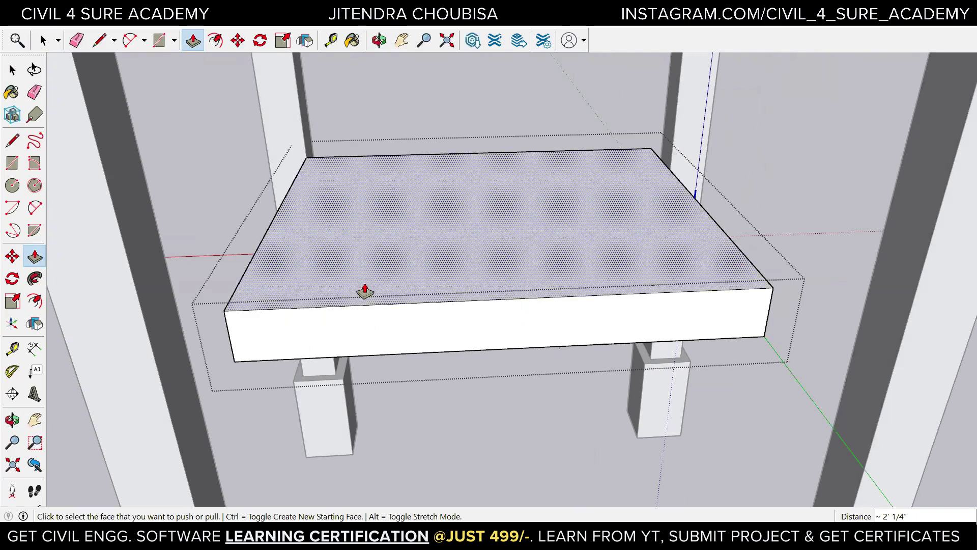
middle_click_drag(499, 366, 453, 378)
left_click_drag(377, 367, 434, 370)
key("p")
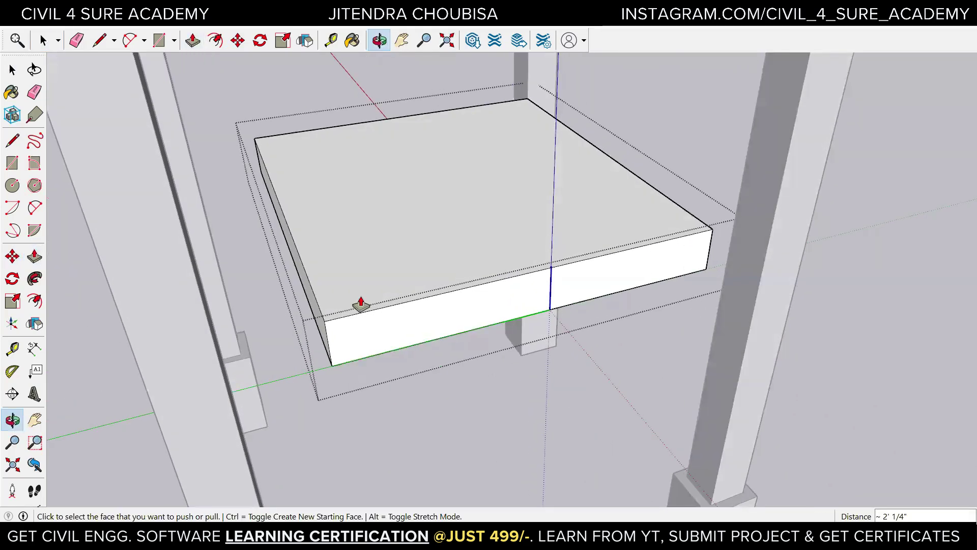
left_click(260, 178)
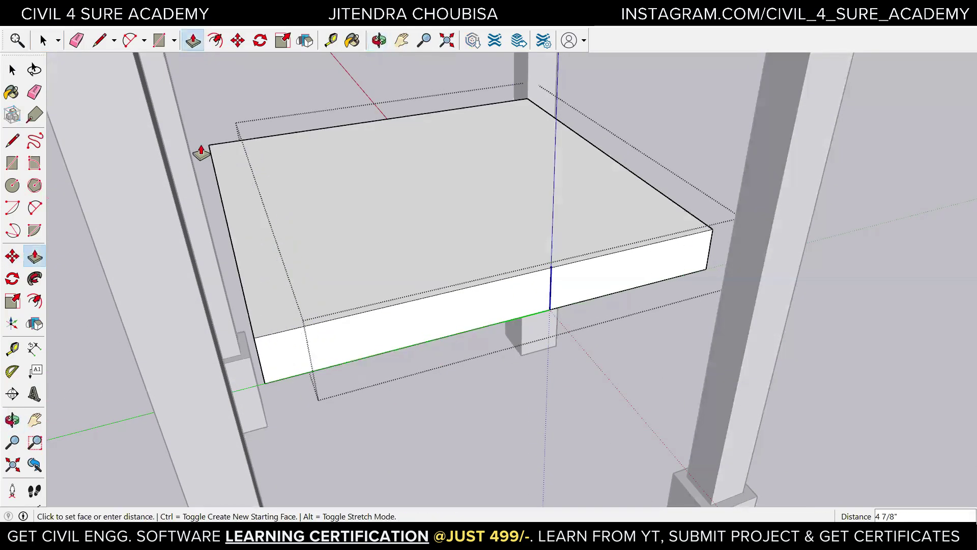
left_click(188, 141)
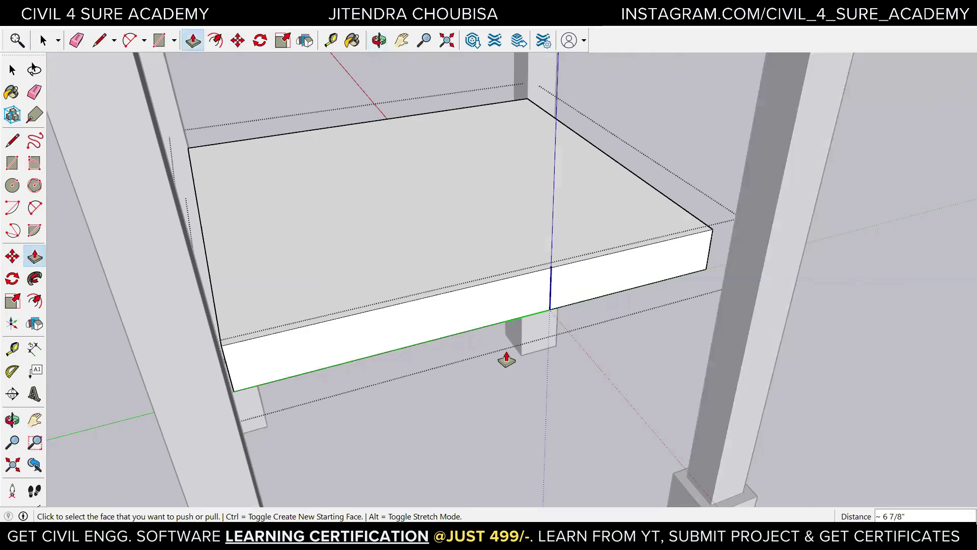
middle_click_drag(766, 356, 443, 260)
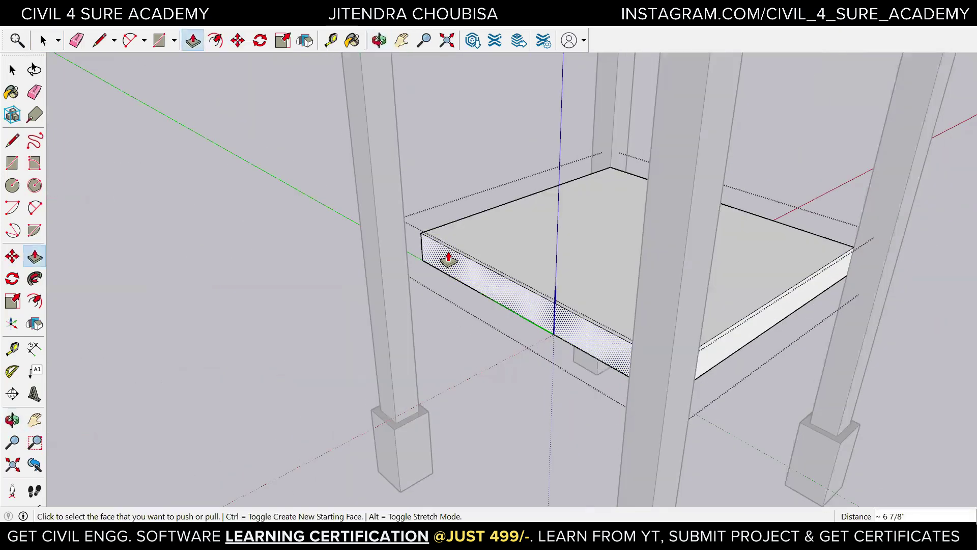
- Pull the slab's front face out to meet the column
left_click(438, 257)
left_click(404, 193)
middle_click_drag(670, 375, 674, 375)
scroll(674, 376, "down", 1)
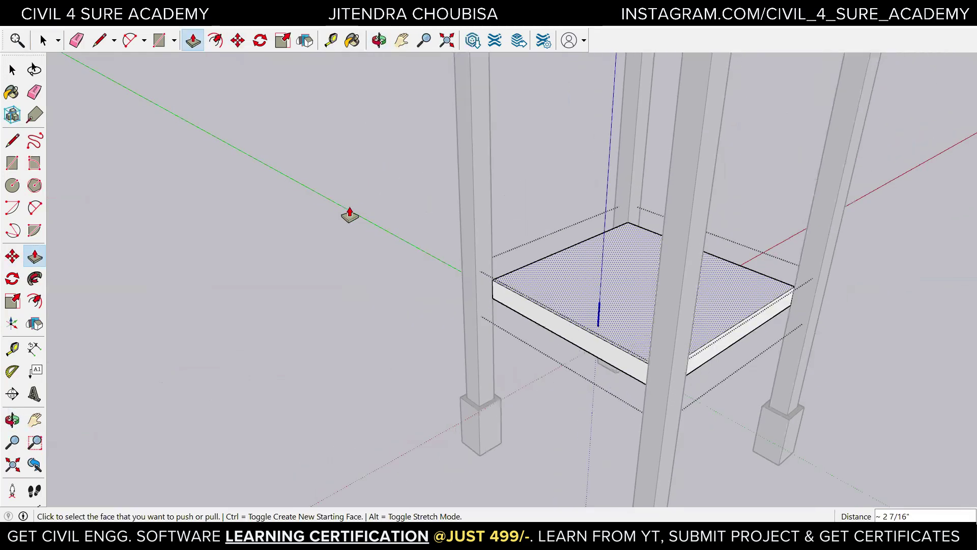
left_click(13, 71)
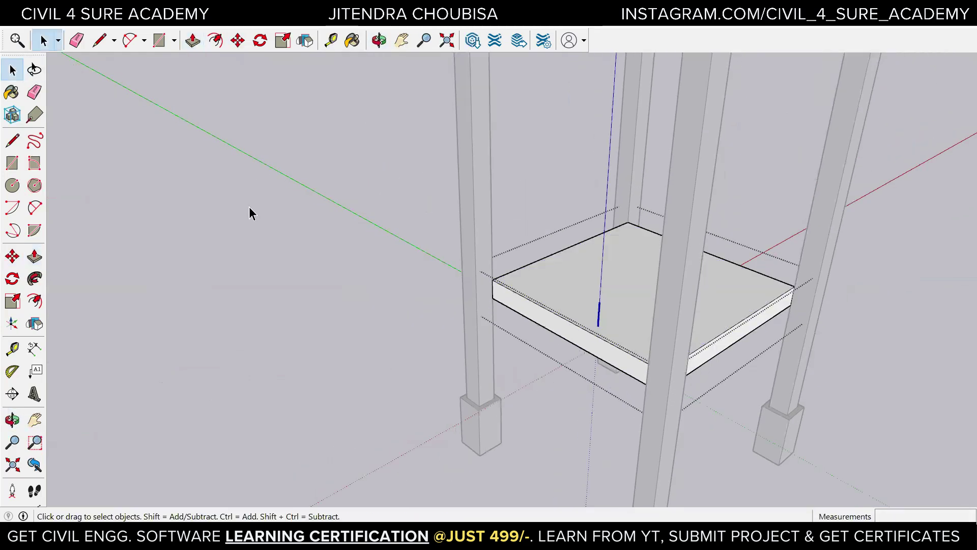
- Exit the slab group and orbit around the finished table structure
left_click(249, 208)
middle_click_drag(731, 386, 524, 312)
scroll(523, 312, "up", 2)
middle_click_drag(686, 377, 298, 225)
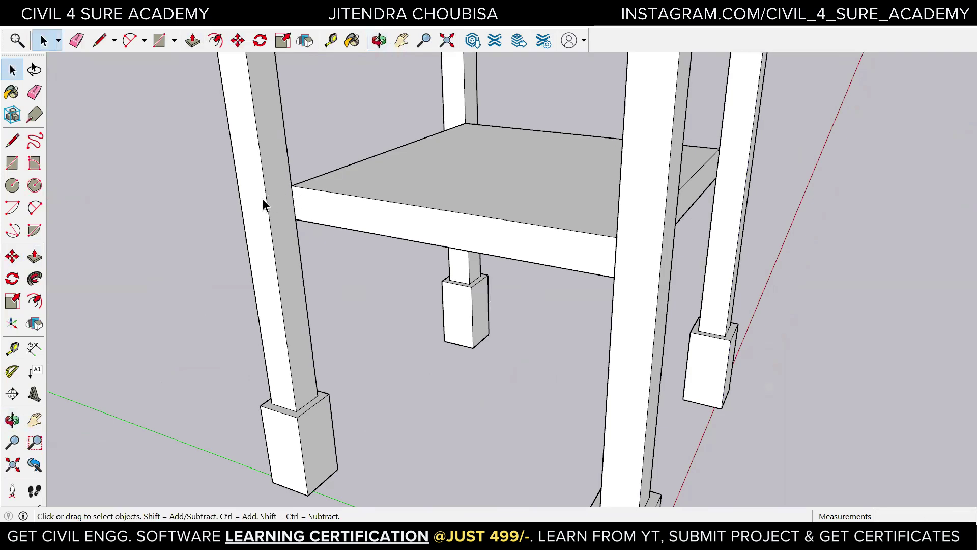
scroll(263, 201, "up", 3)
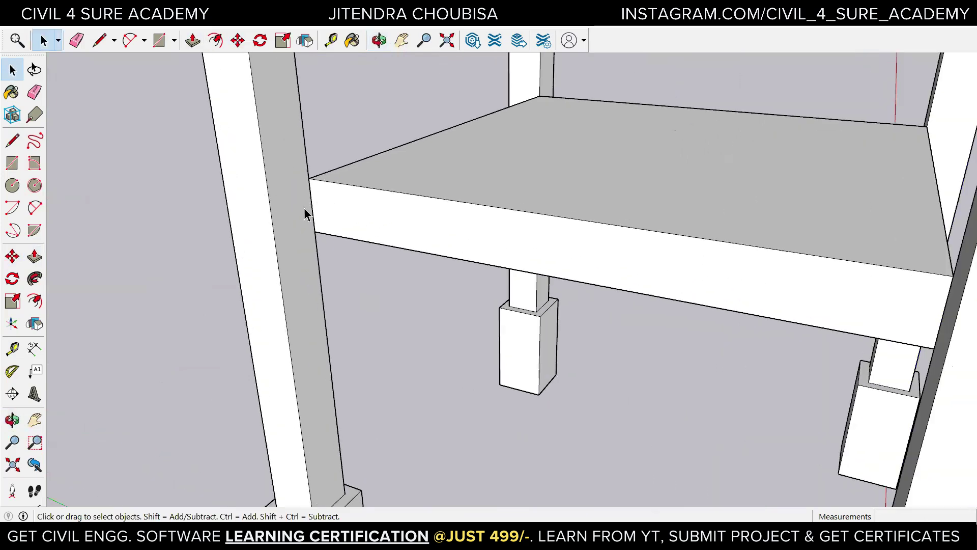
middle_click_drag(911, 344, 408, 271)
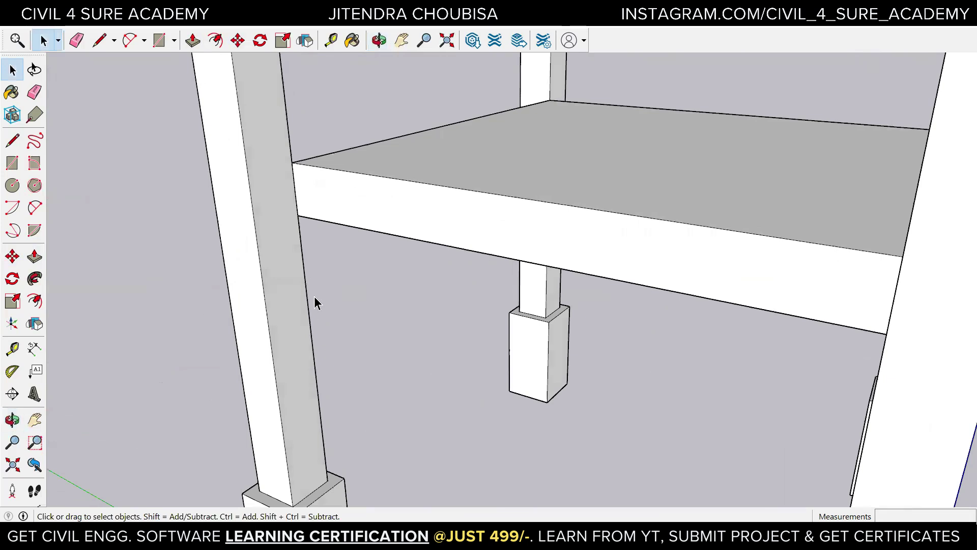
- Draw vertical edges down the shelf's end corners on both front legs
left_click(12, 141)
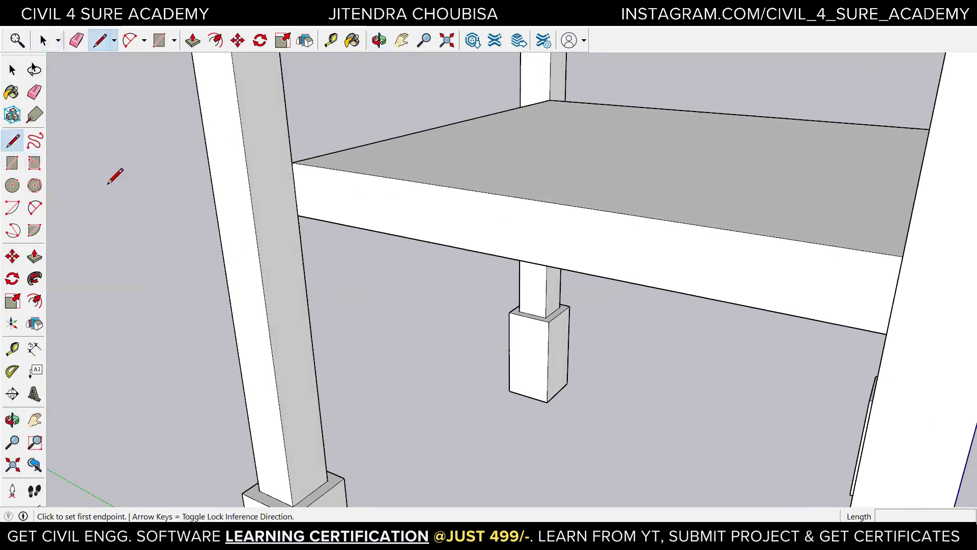
left_click(292, 162)
left_click(298, 214)
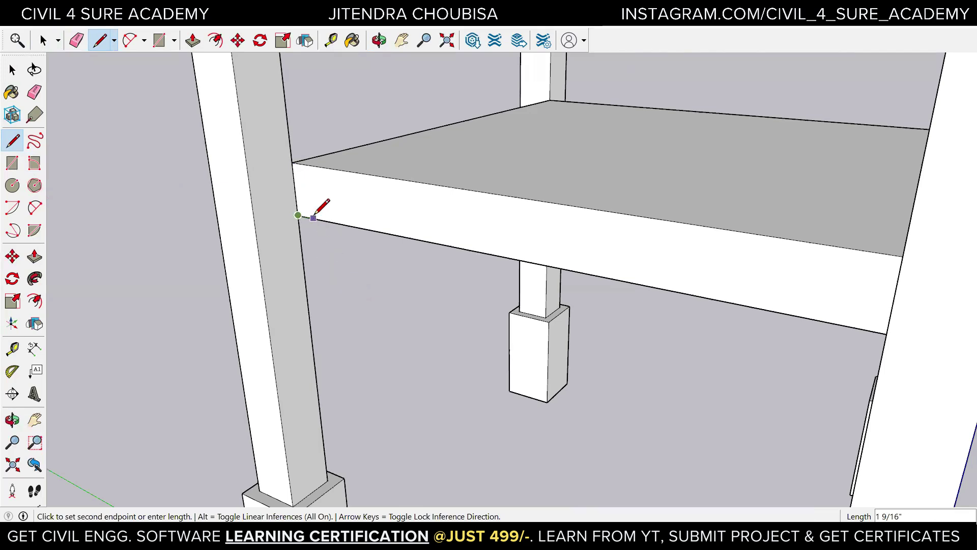
key("Escape")
mouse_move(334, 289)
middle_mouse_down()
mouse_move(408, 338)
mouse_move(513, 342)
mouse_move(749, 305)
mouse_move(574, 327)
mouse_move(561, 316)
middle_mouse_up()
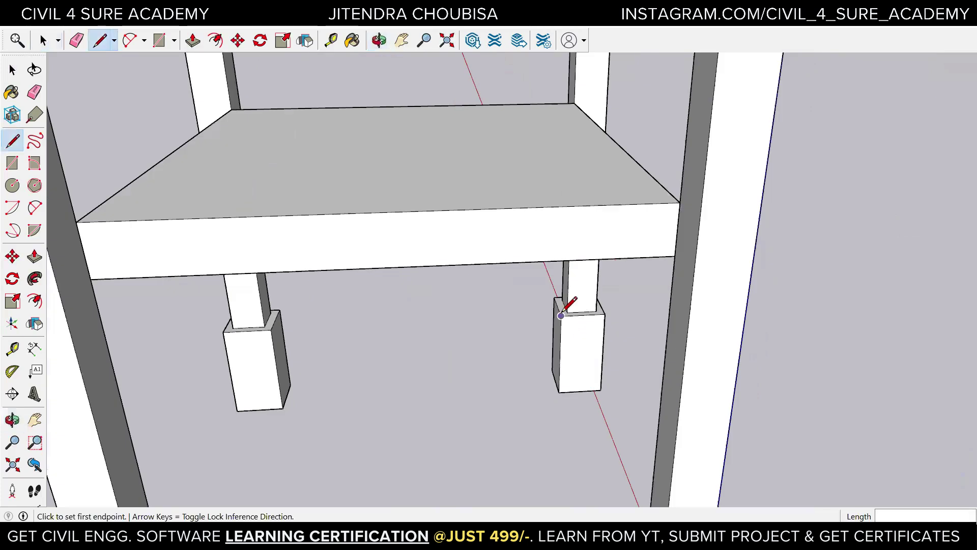
left_click(681, 202)
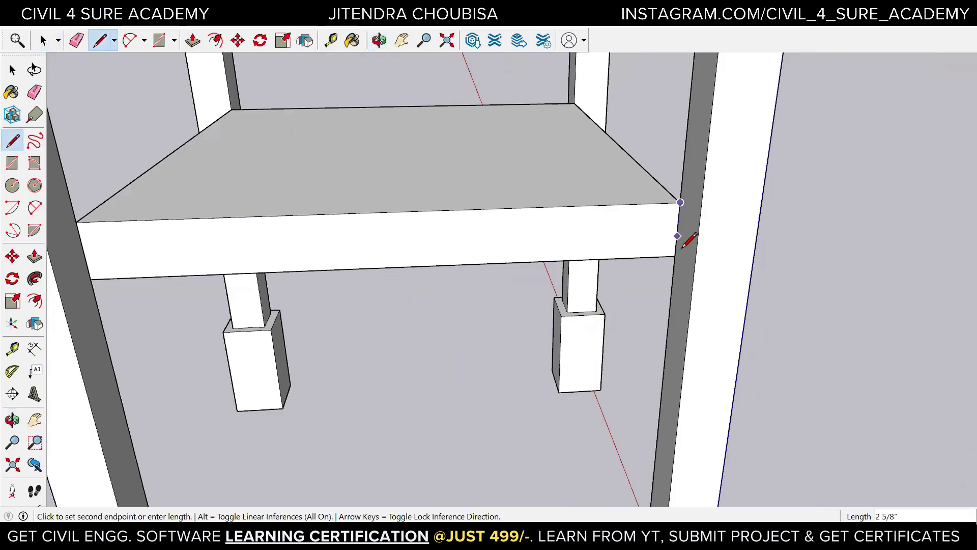
left_click(676, 256)
key("Escape")
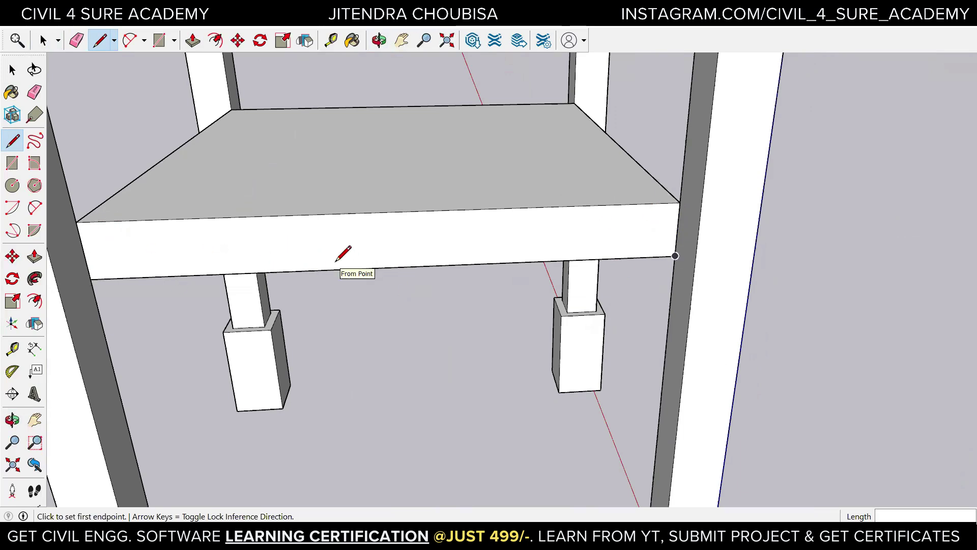
- Open the shelf group for editing, facing its front side
left_click(12, 69)
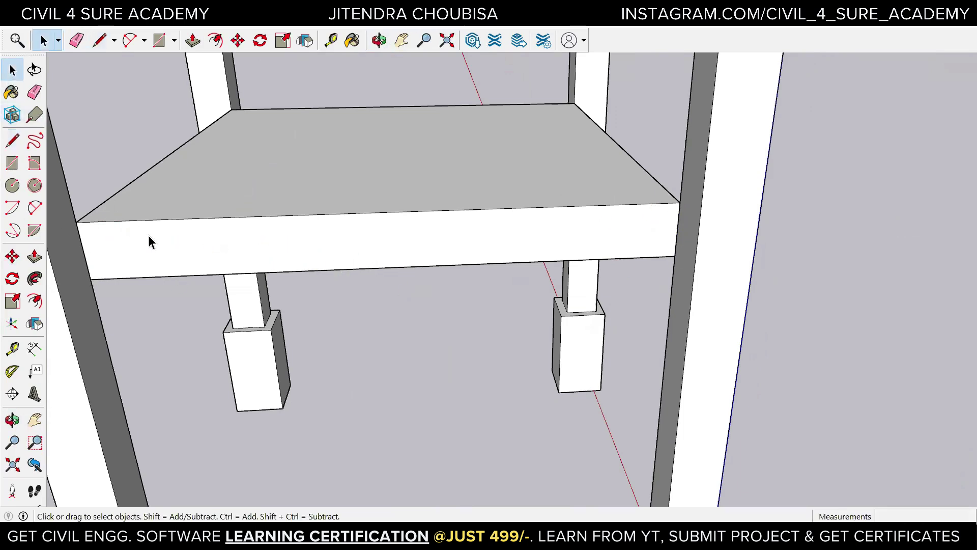
double_click(191, 245)
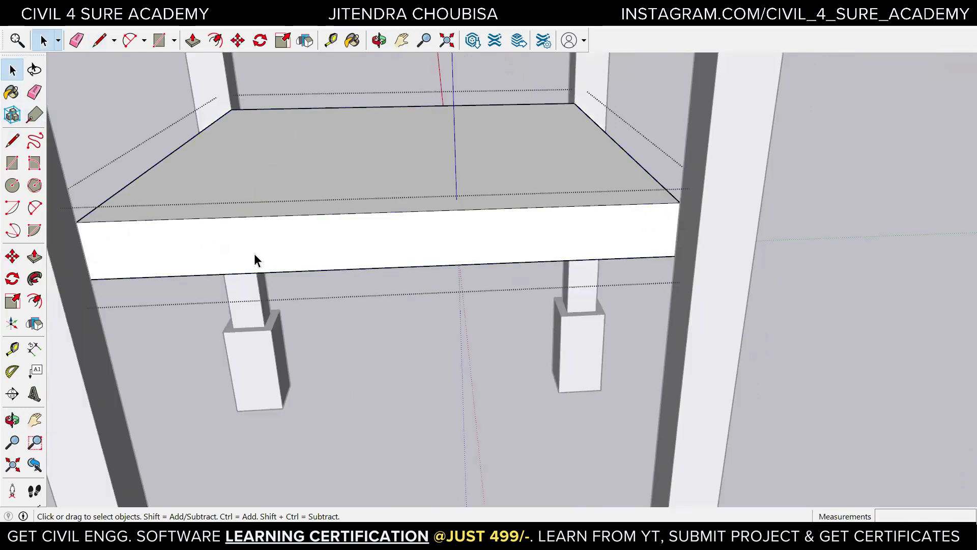
middle_click_drag(243, 284, 300, 239)
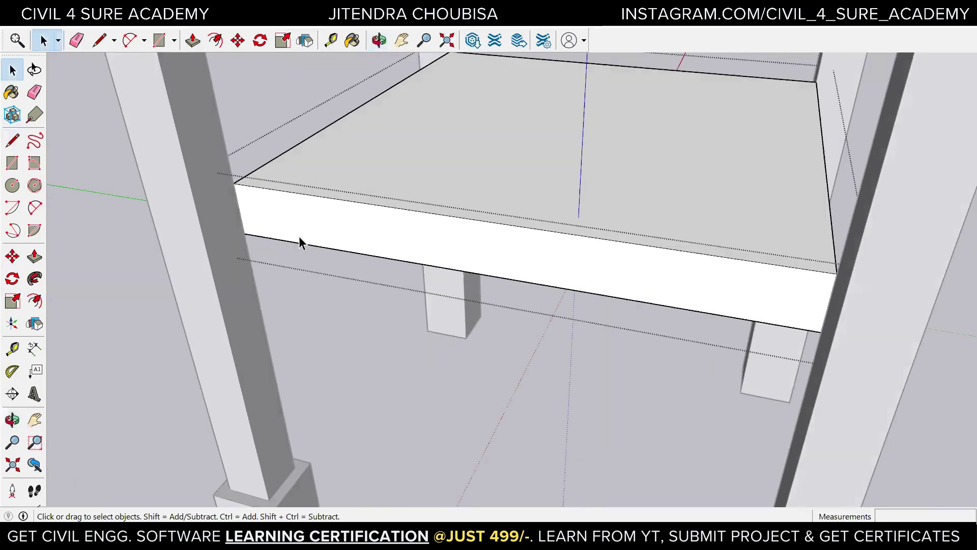
- Push/Pull the shelf's front face out 4 inches
left_click(34, 256)
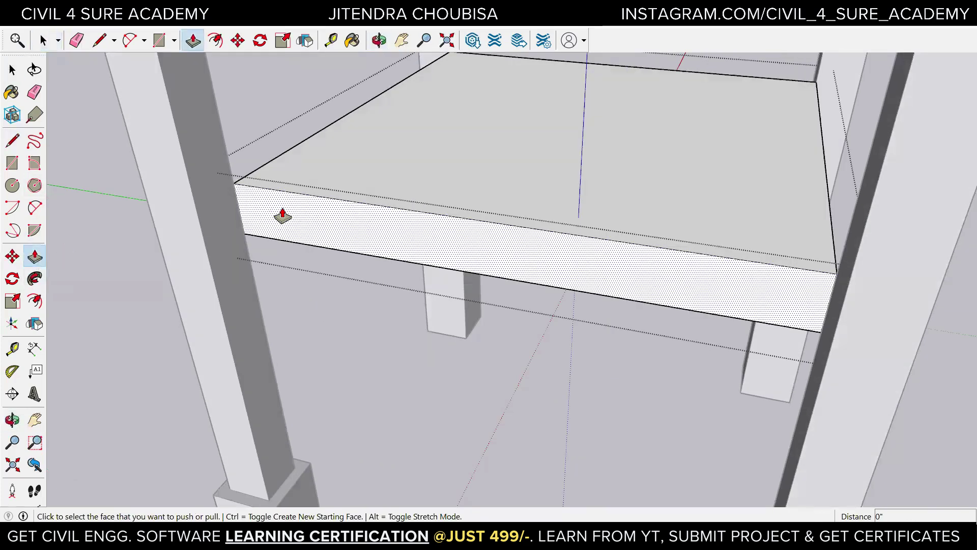
left_click(284, 216)
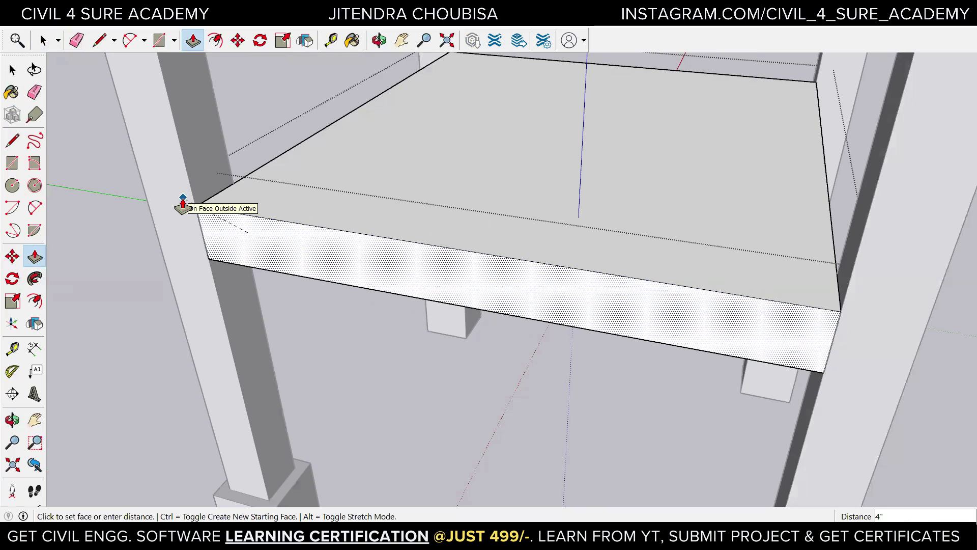
left_click(183, 204)
mouse_move(540, 314)
middle_mouse_down()
mouse_move(769, 320)
mouse_move(556, 312)
mouse_move(757, 331)
mouse_move(513, 321)
mouse_move(683, 356)
mouse_move(443, 305)
mouse_move(442, 316)
mouse_move(215, 199)
mouse_move(95, 162)
middle_mouse_up()
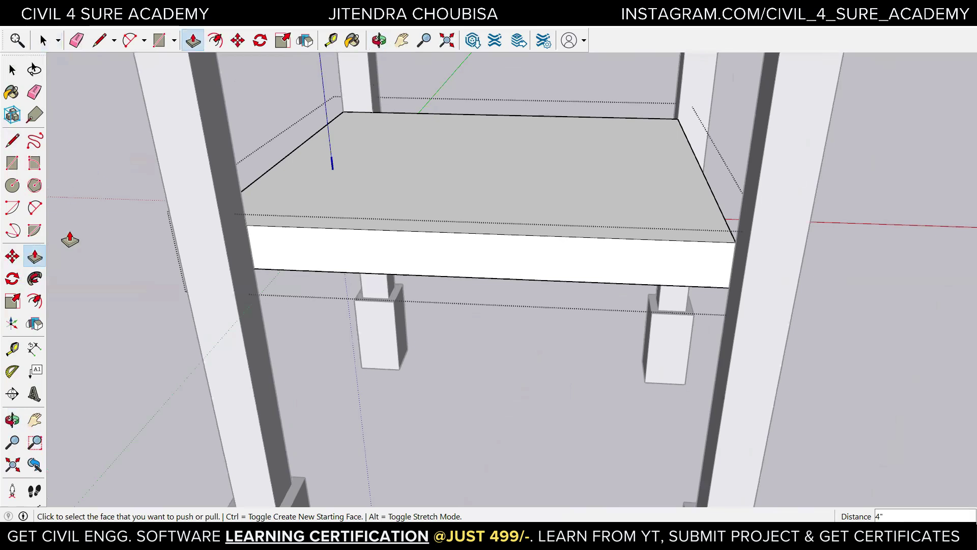
- Draw edges up the face's lower-left and lower-right corners
left_click(12, 140)
left_click(253, 268)
left_click(249, 229)
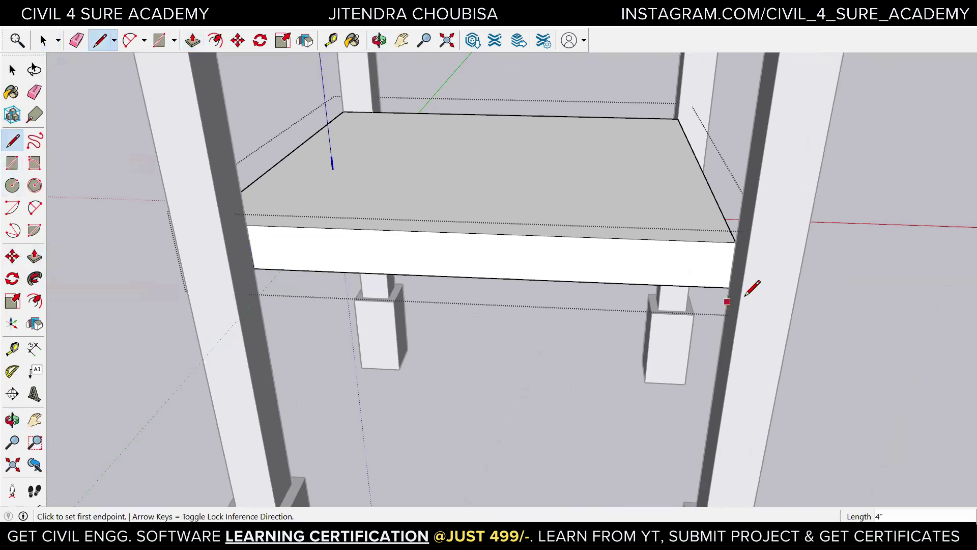
left_click(729, 288)
left_click(736, 242)
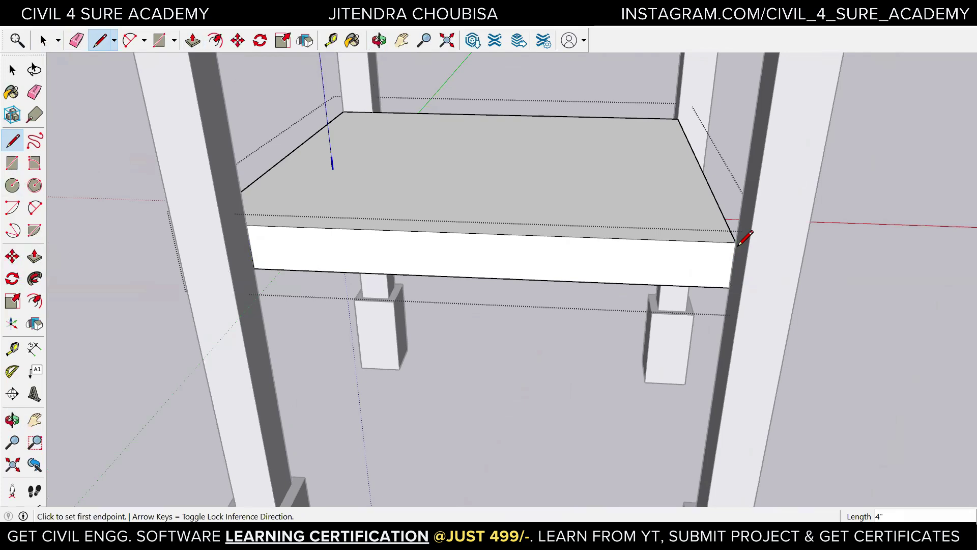
- Pull the front white face out another 4 inches, then begin an edge at the slab corner
left_click(34, 257)
left_click(275, 250)
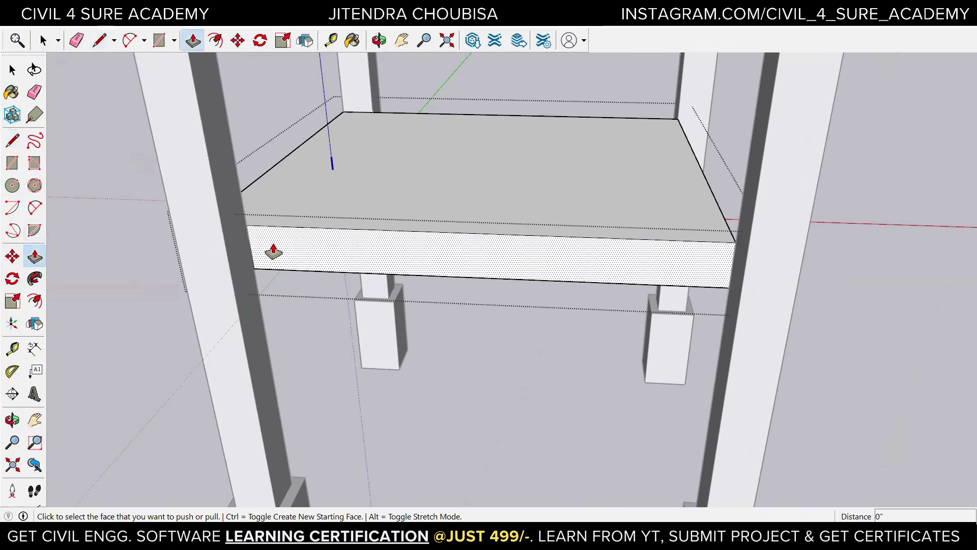
left_click(219, 243)
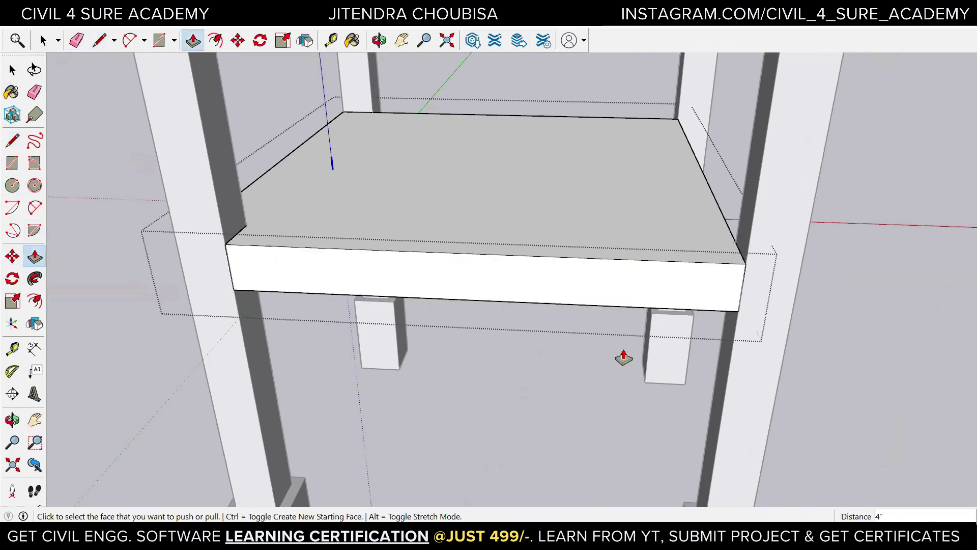
key("o")
left_click_drag(808, 345, 65, 156)
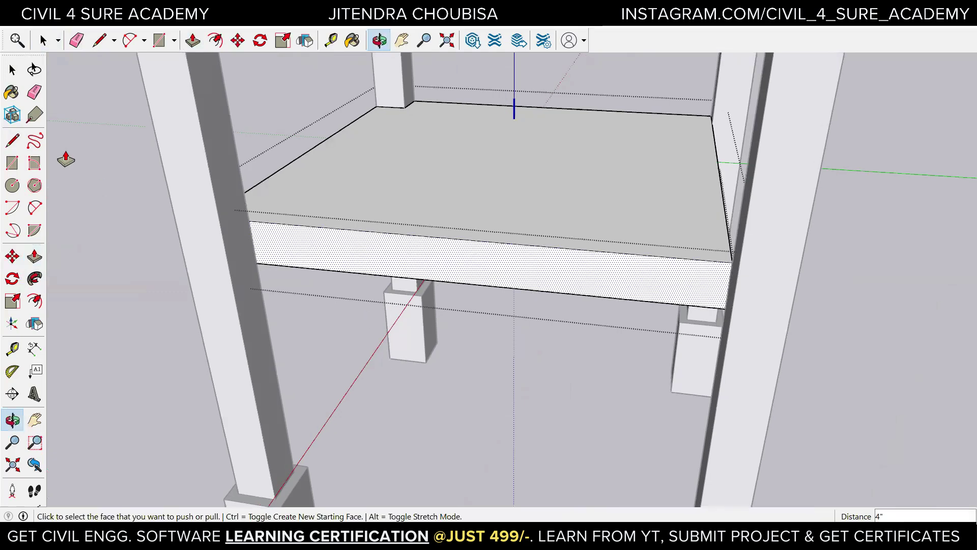
left_click(12, 140)
left_click(249, 220)
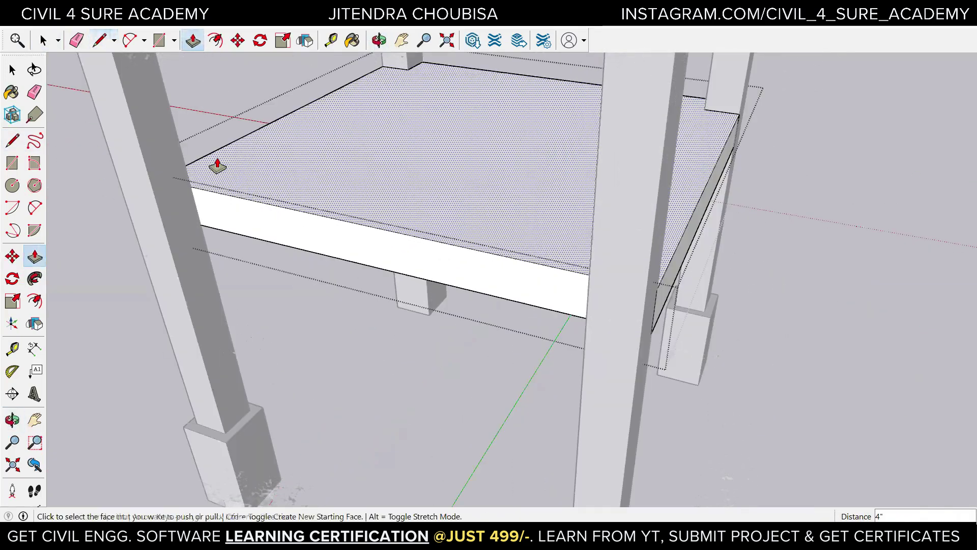
- Draw edges up the slab corner and the beam's corner
key("o")
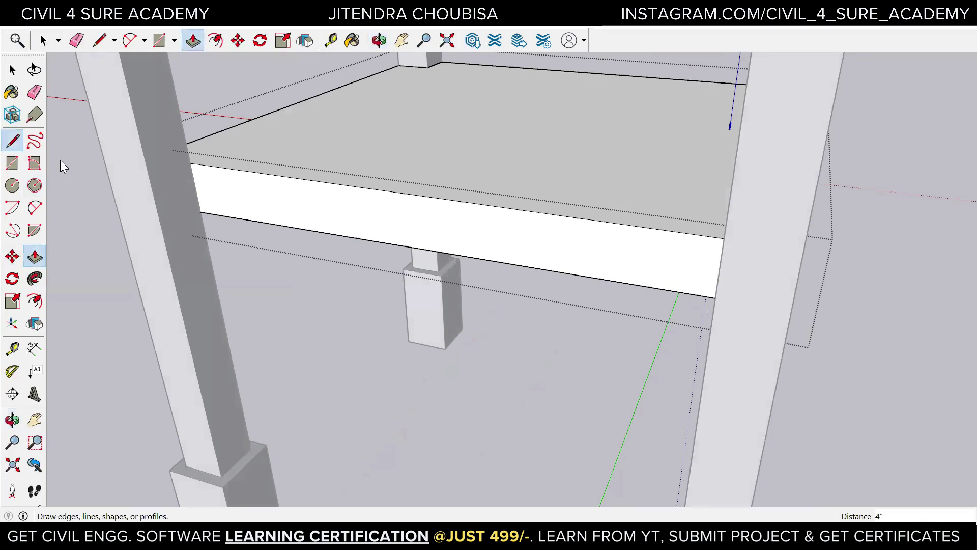
left_click(12, 140)
left_click(200, 212)
left_click(190, 162)
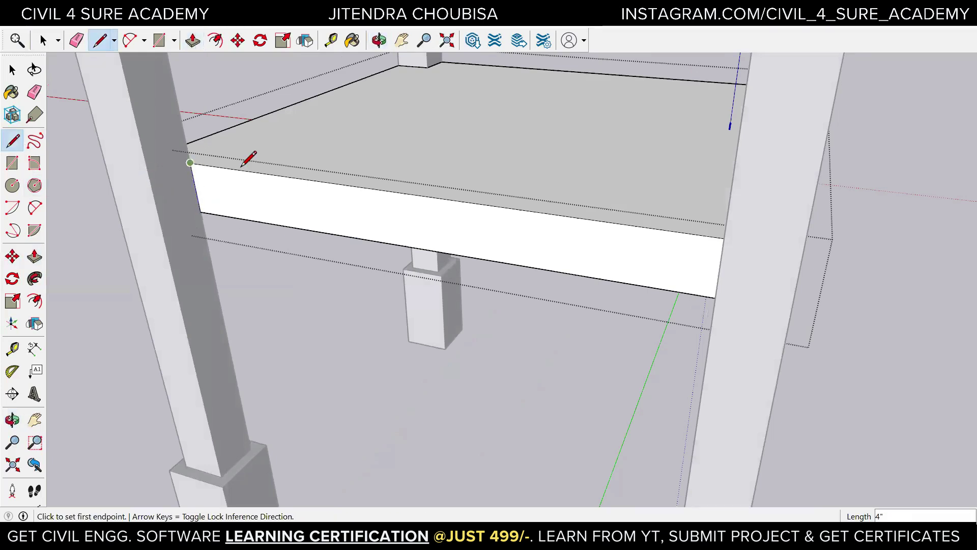
middle_click_drag(716, 299, 769, 255)
left_click(758, 265)
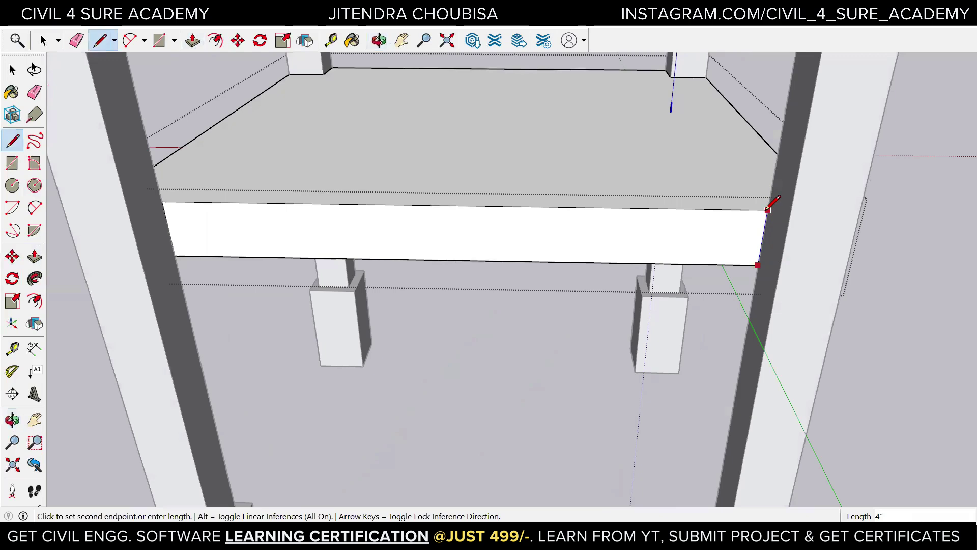
left_click(768, 210)
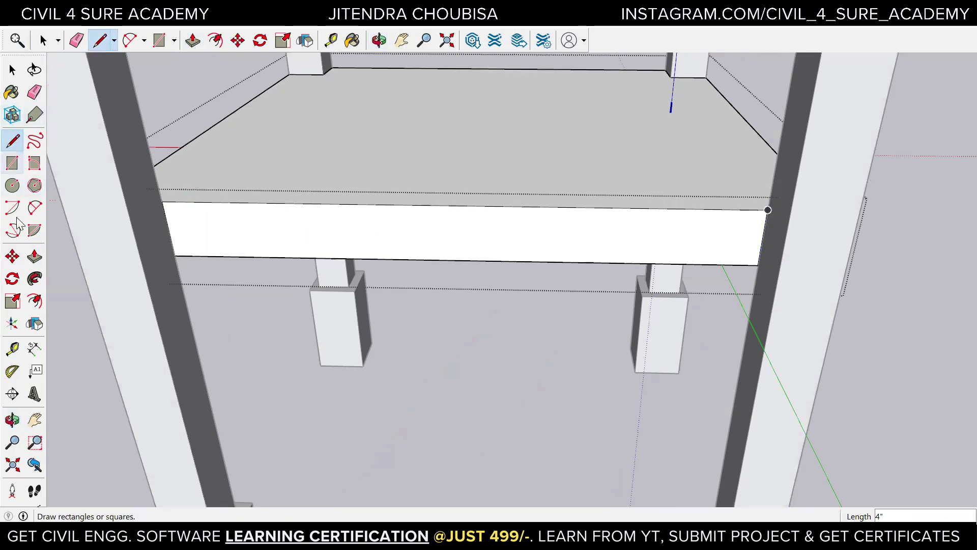
- Push/Pull the beam's front face out 4" and review the whole gazebo
left_click(34, 256)
left_click(240, 229)
type("4")
key("Return")
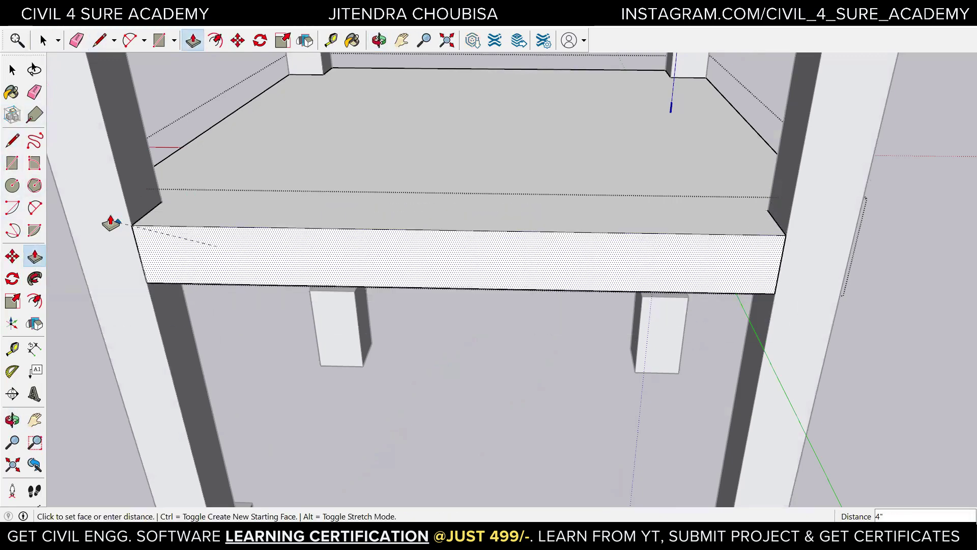
middle_click_drag(113, 221, 214, 193)
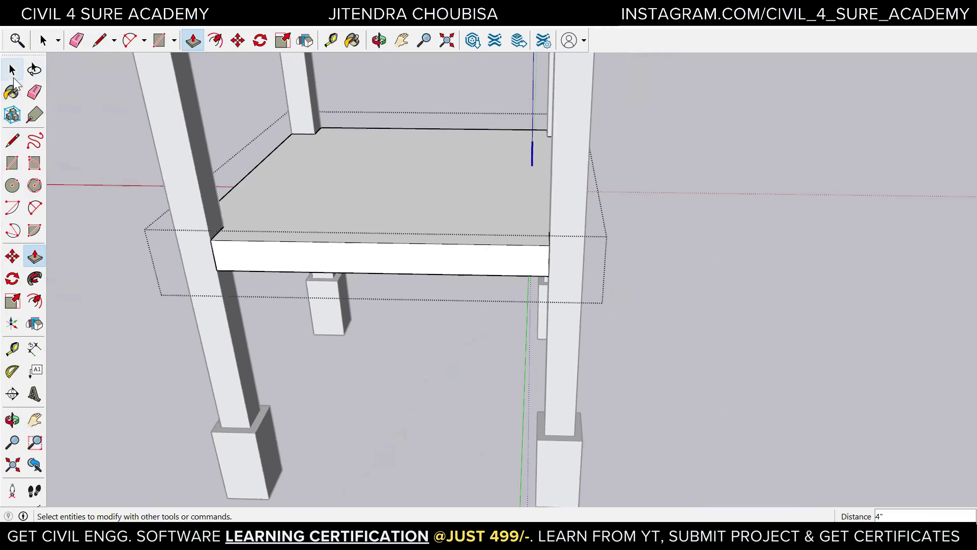
left_click(43, 40)
middle_click_drag(800, 273, 438, 125)
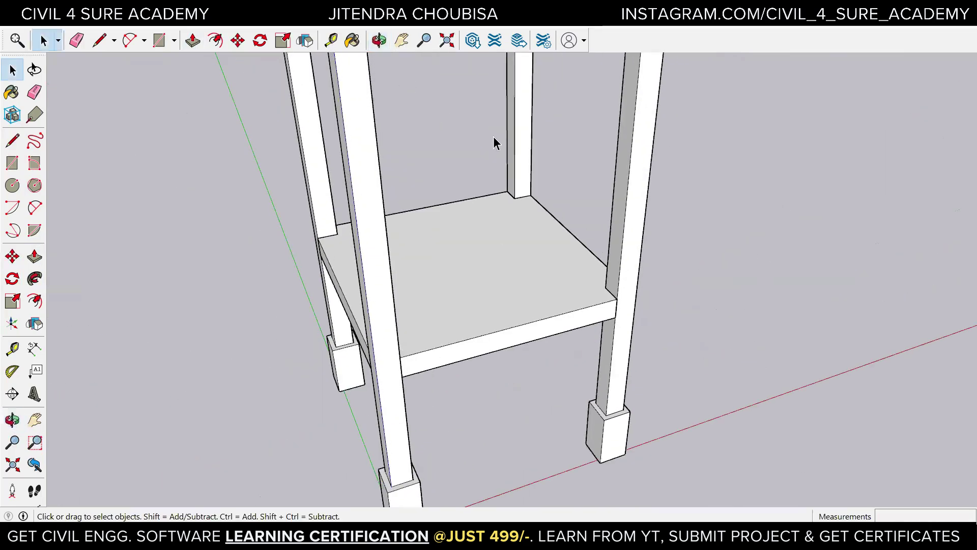